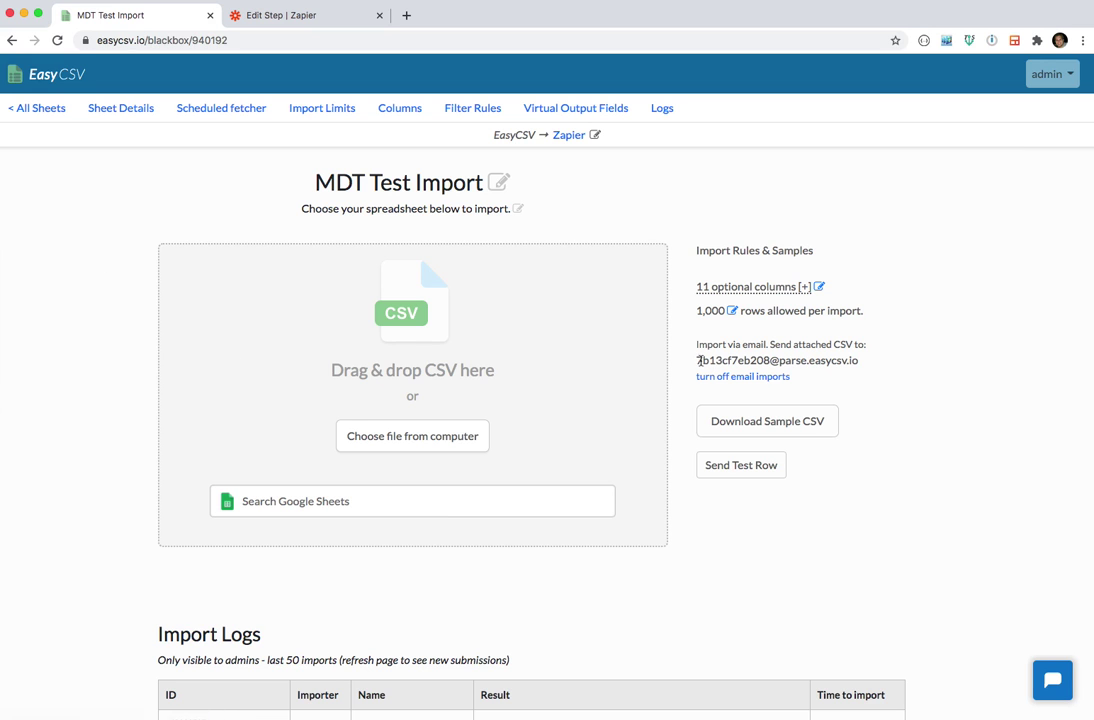
Test the EasyCSV trigger in Zapier to show sample CSV File A with temp_csv_file_url, sheet_id and import_name.
{"action": "left_click_drag", "start_coordinate": [697, 360], "coordinate": [858, 360]}
{"action": "left_click", "coordinate": [80, 389]}
{"action": "left_click", "coordinate": [258, 20]}
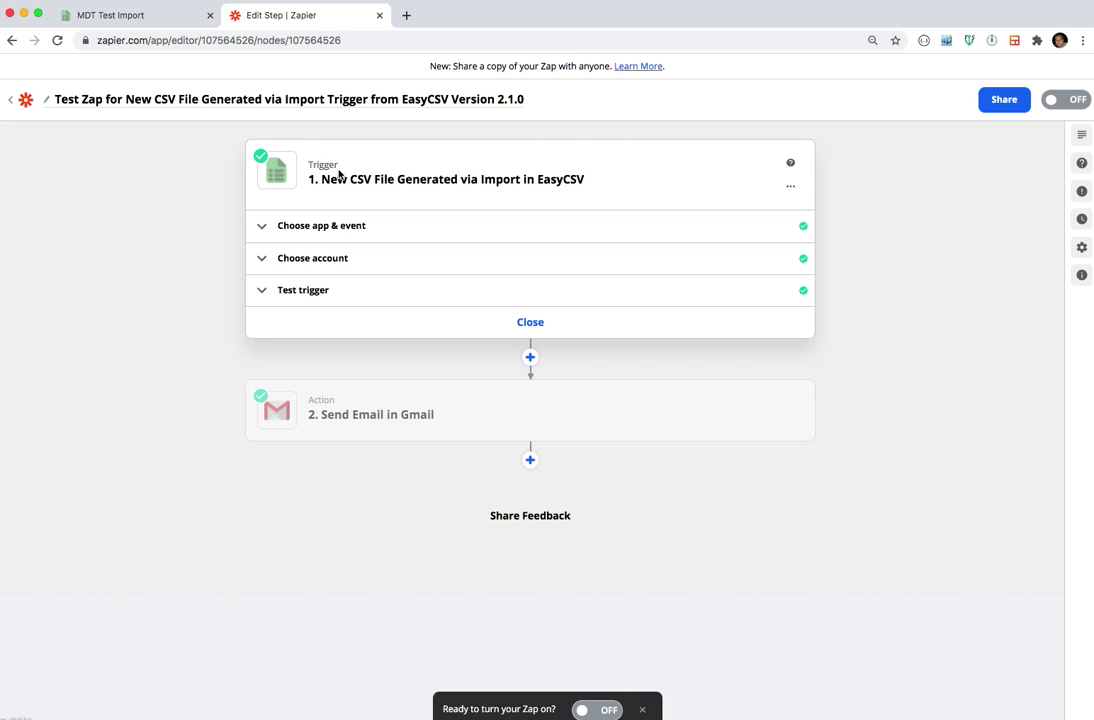
{"action": "left_click", "coordinate": [322, 229]}
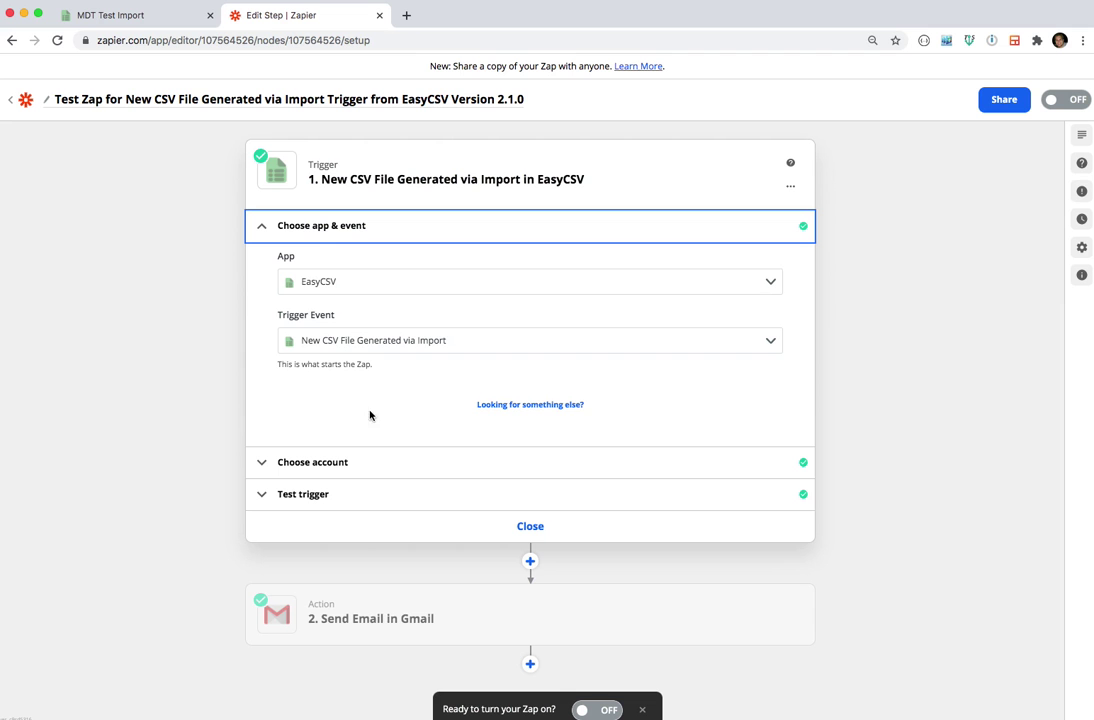
{"action": "left_click", "coordinate": [327, 496]}
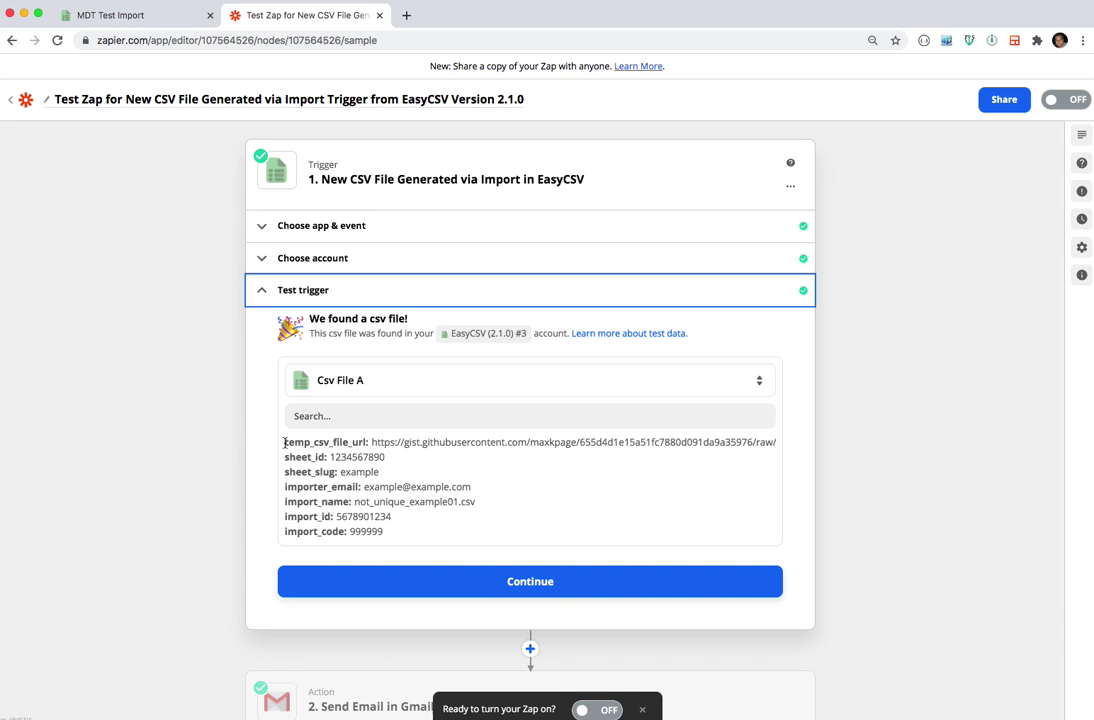
{"action": "left_click_drag", "start_coordinate": [283, 442], "coordinate": [367, 442]}
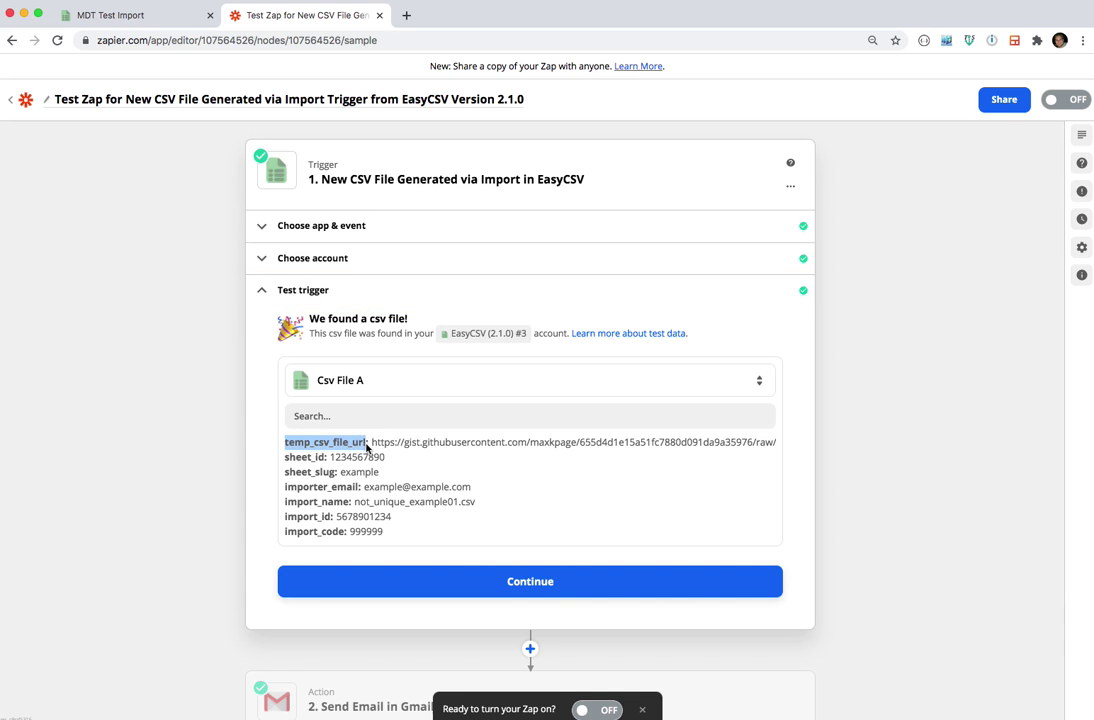
{"action": "left_click", "coordinate": [261, 458]}
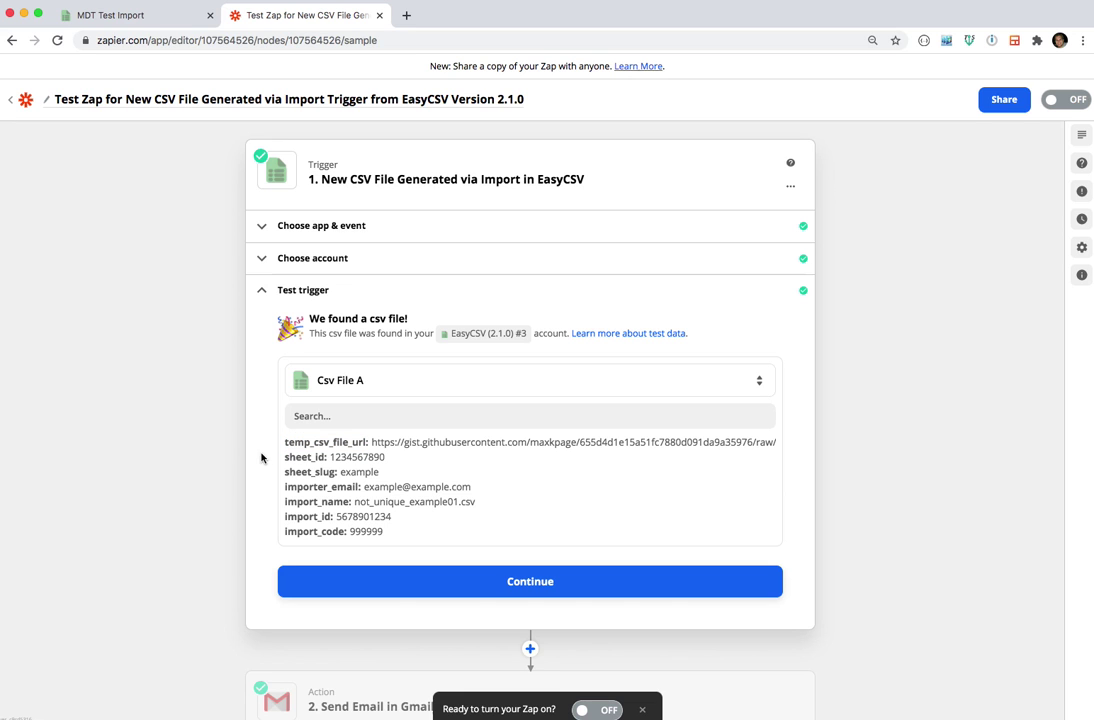
{"action": "double_click", "coordinate": [346, 457]}
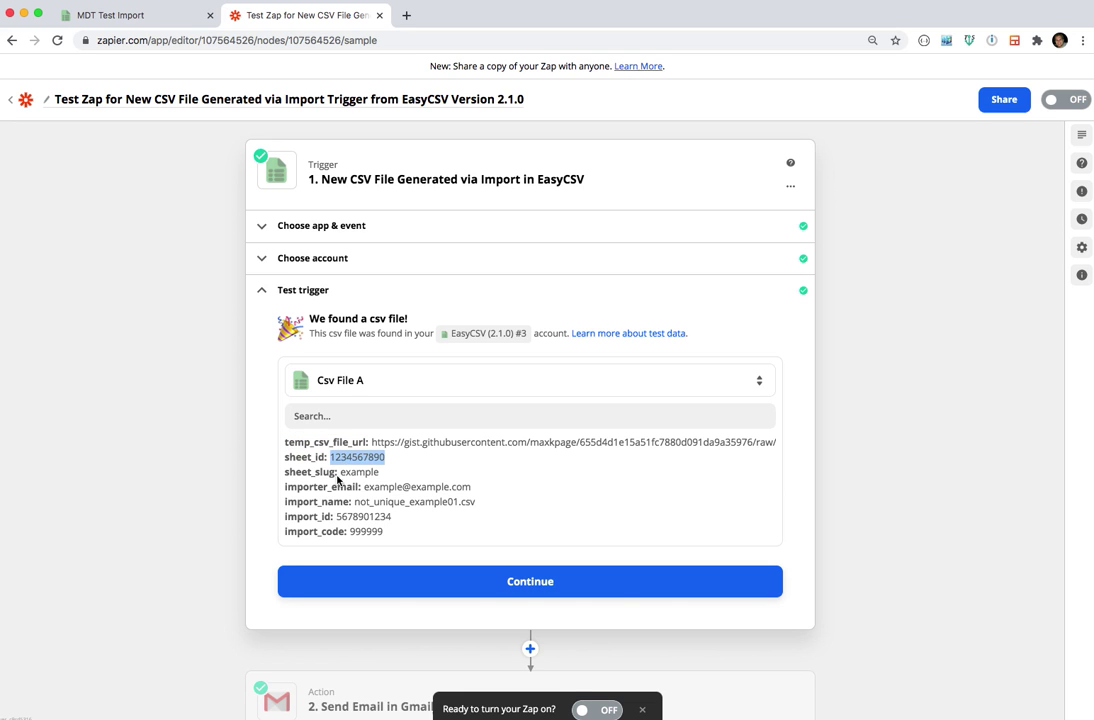
{"action": "double_click", "coordinate": [347, 473]}
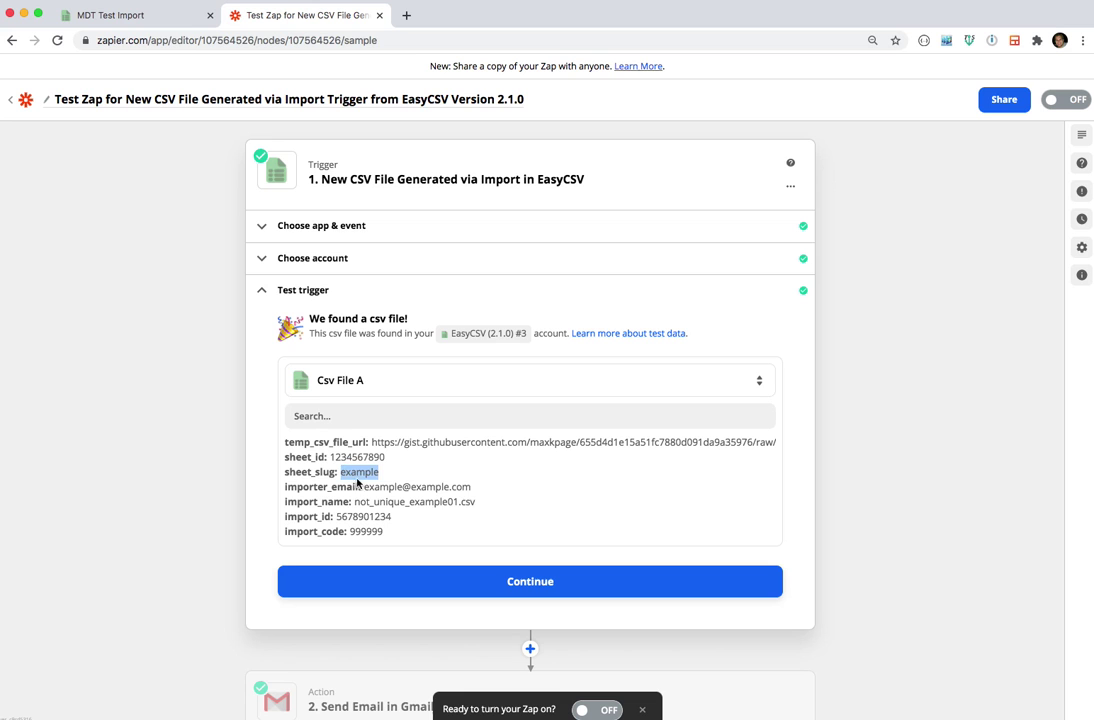
{"action": "left_click_drag", "start_coordinate": [364, 487], "coordinate": [471, 487]}
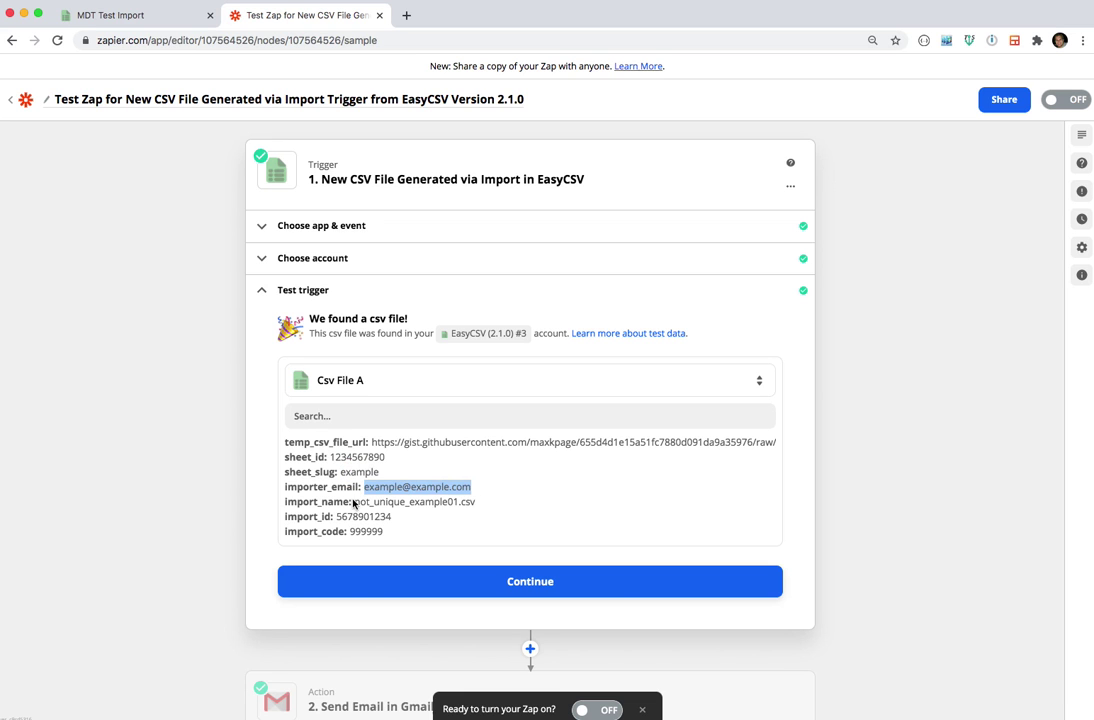
{"action": "left_click_drag", "start_coordinate": [354, 502], "coordinate": [478, 509]}
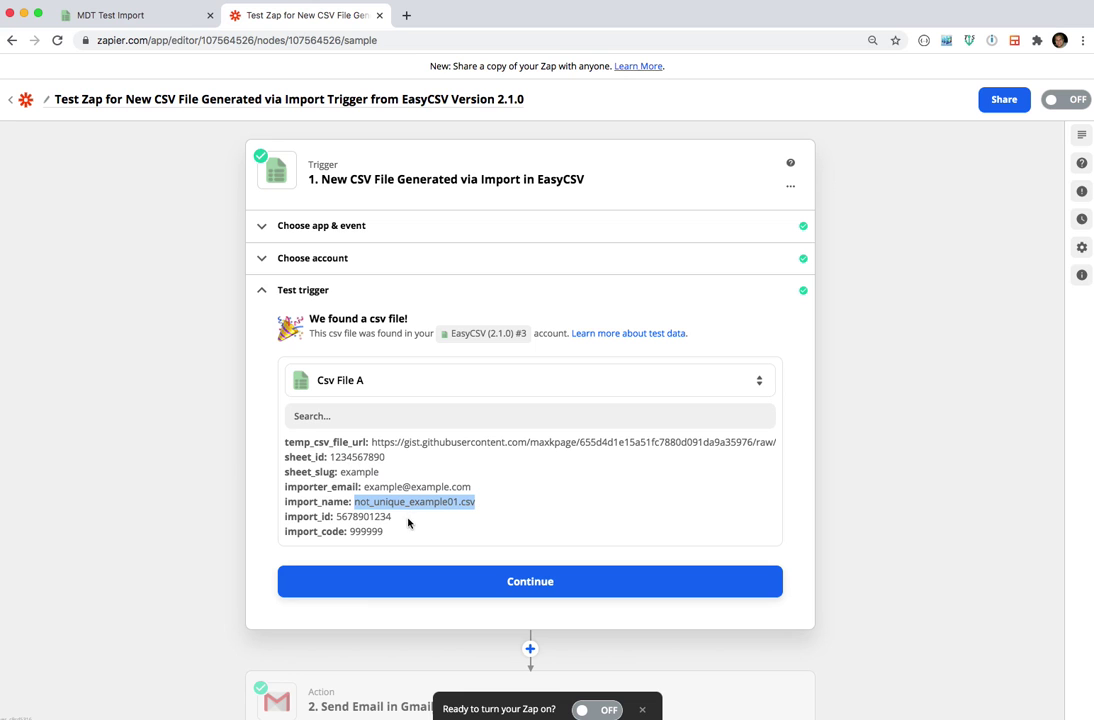
{"action": "double_click", "coordinate": [359, 517]}
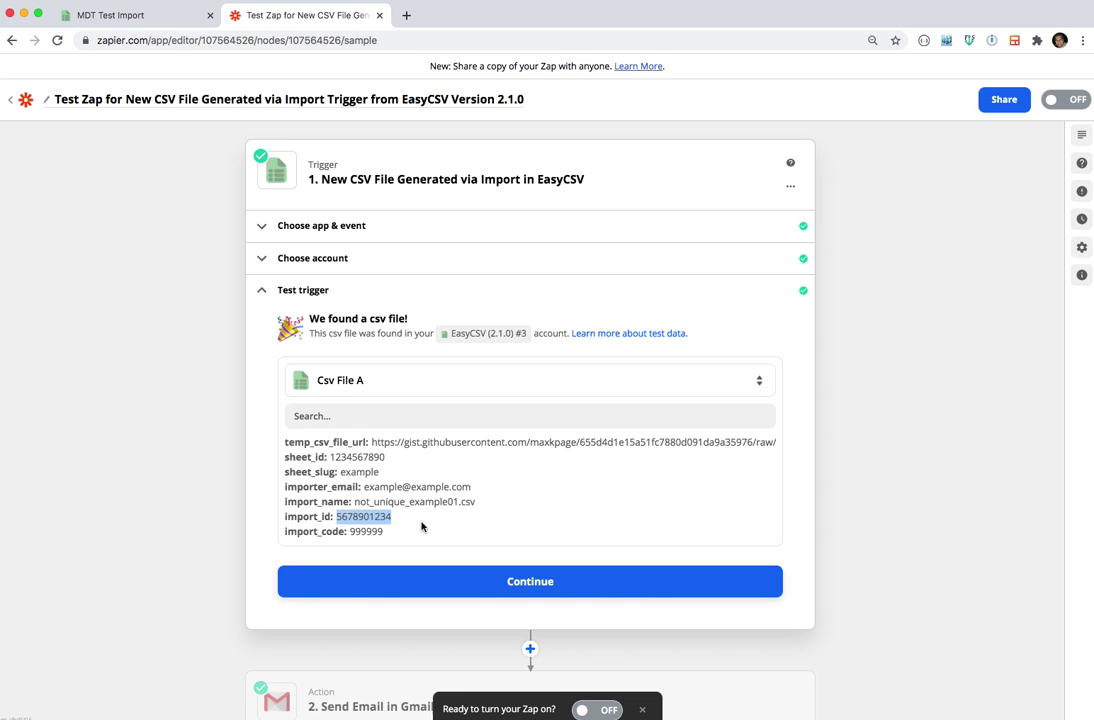
{"action": "double_click", "coordinate": [366, 531]}
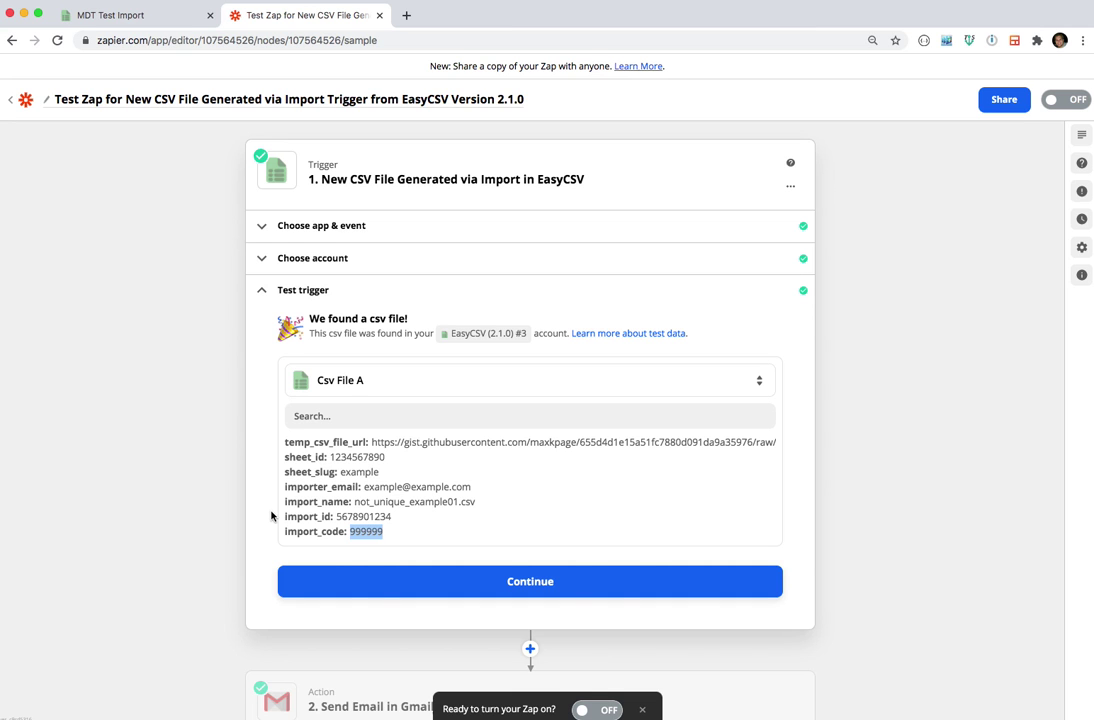
Finish the trigger test and expand the Gmail Send Email step's action setup fields.
{"action": "left_click", "coordinate": [433, 591]}
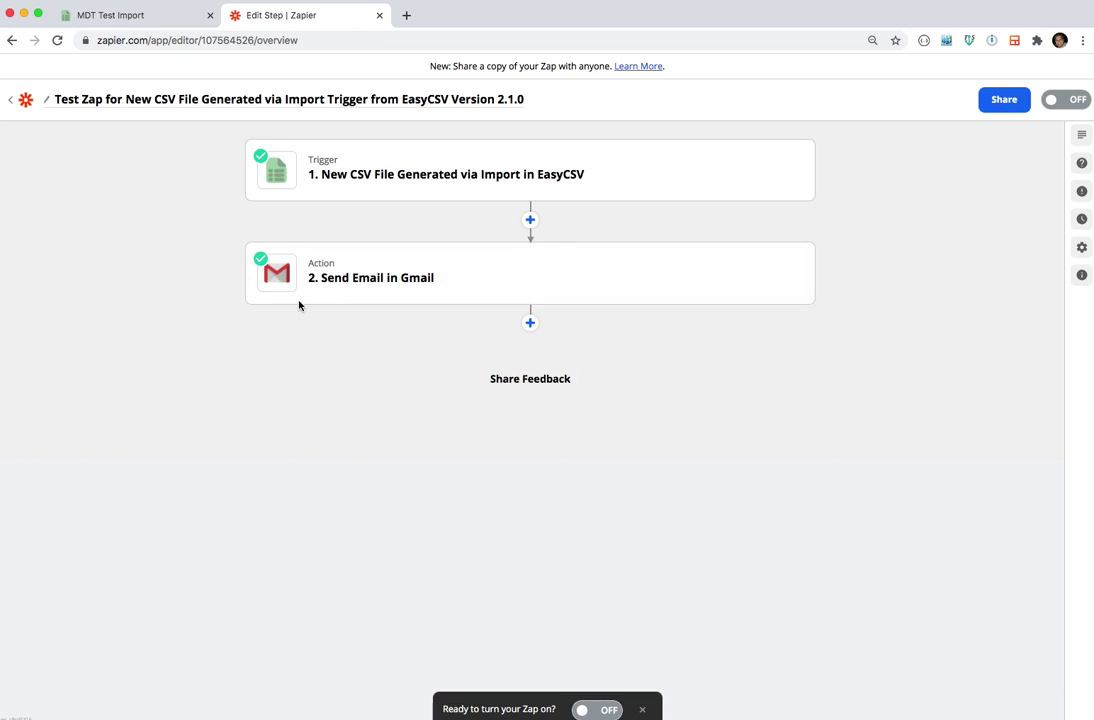
{"action": "left_click", "coordinate": [321, 292]}
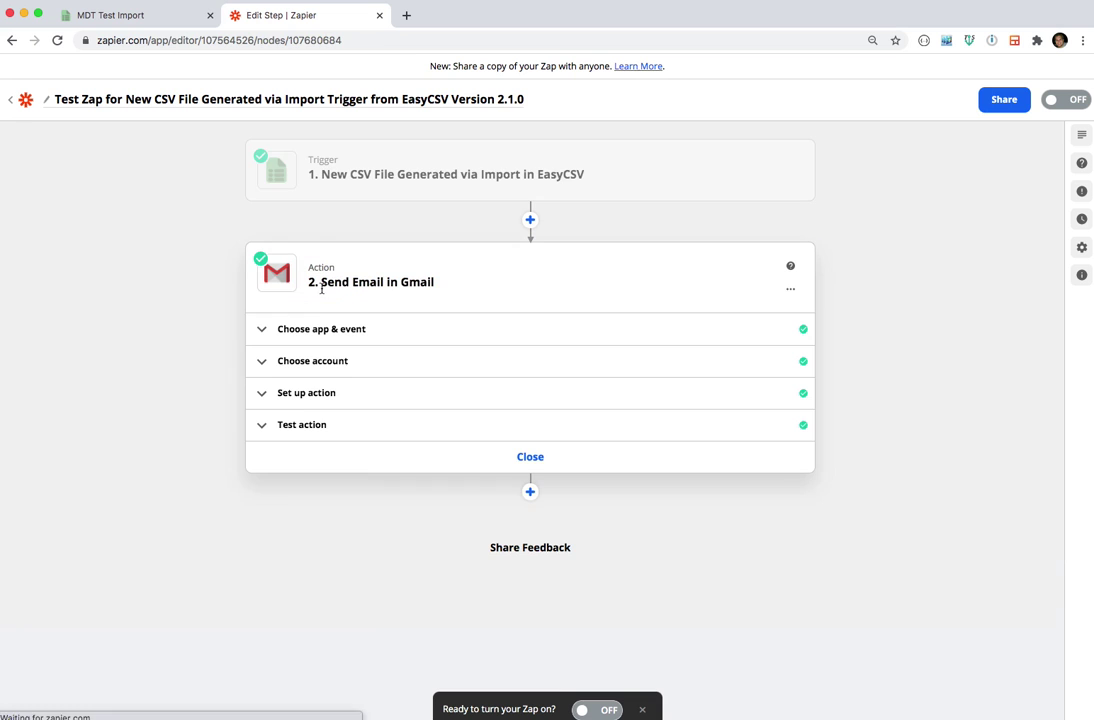
{"action": "left_click", "coordinate": [306, 398]}
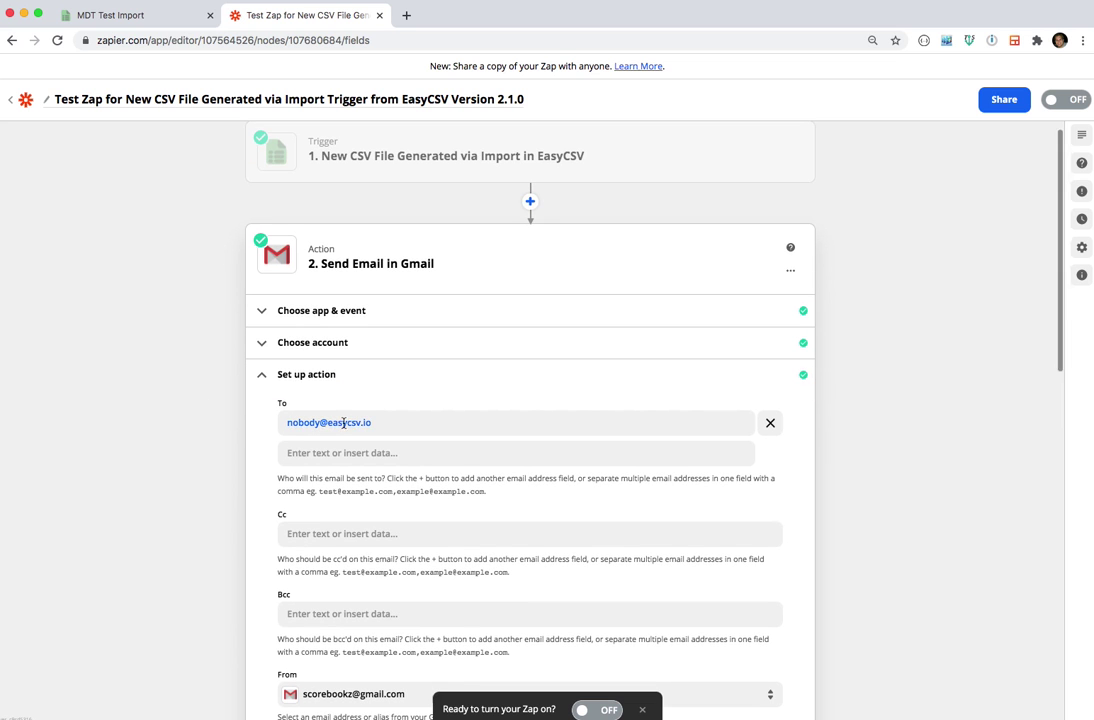
{"action": "scroll", "coordinate": [137, 425], "scroll_direction": "down", "scroll_amount": 3}
{"action": "scroll", "coordinate": [137, 425], "scroll_direction": "down", "scroll_amount": 3}
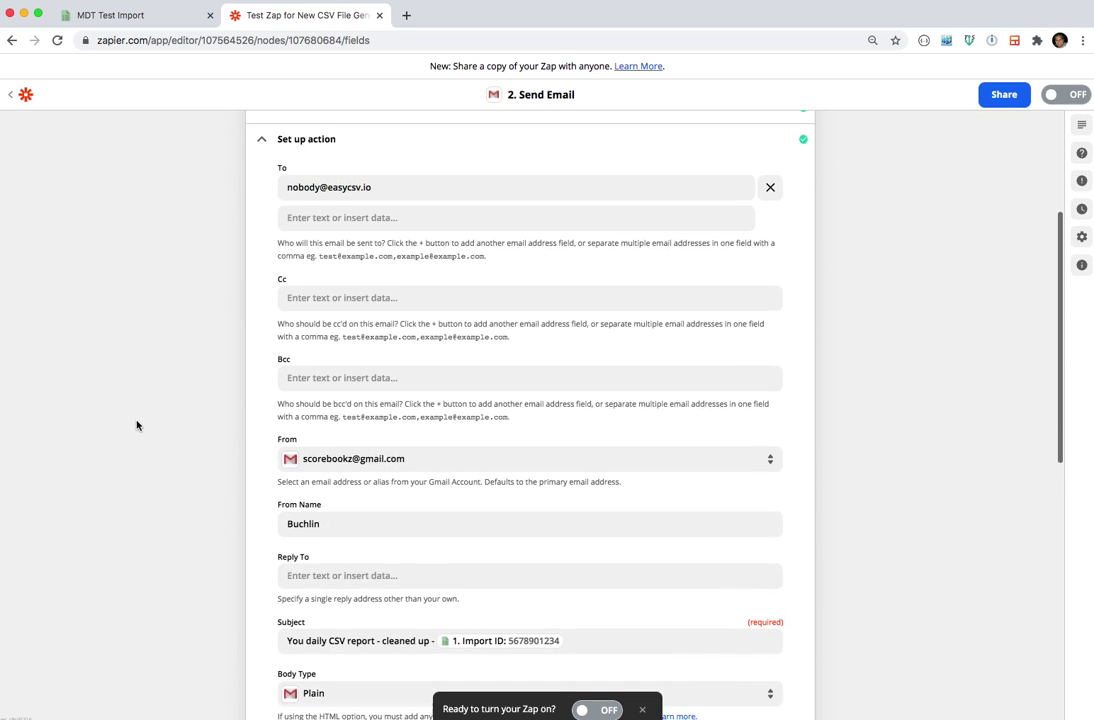
{"action": "scroll", "coordinate": [173, 421], "scroll_direction": "down", "scroll_amount": 2}
{"action": "scroll", "coordinate": [173, 421], "scroll_direction": "down", "scroll_amount": 1}
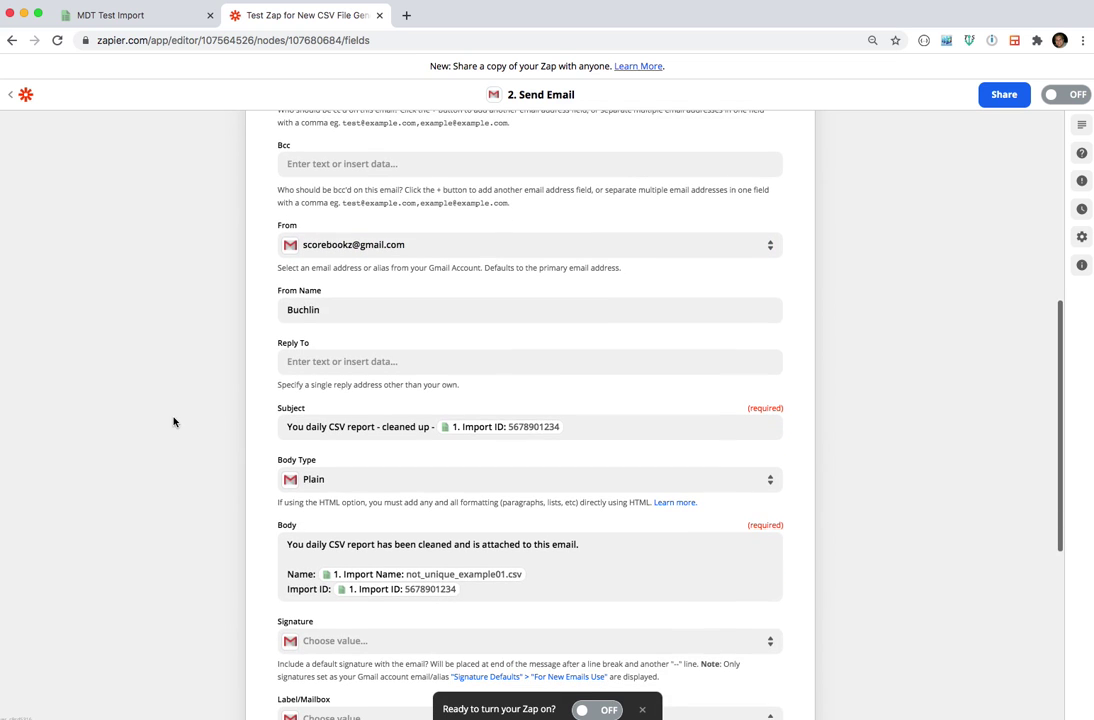
{"action": "scroll", "coordinate": [181, 377], "scroll_direction": "down", "scroll_amount": 1}
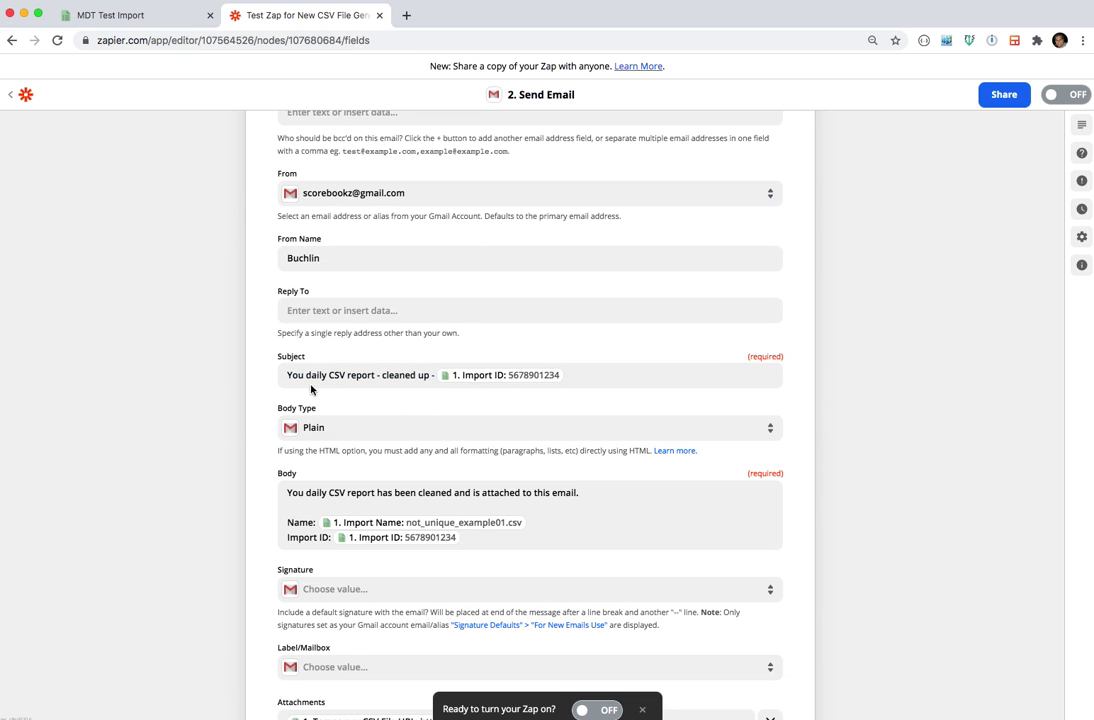
Review the subject mapped with Import ID and the body with Import Name and Import ID.
{"action": "triple_click", "coordinate": [521, 391]}
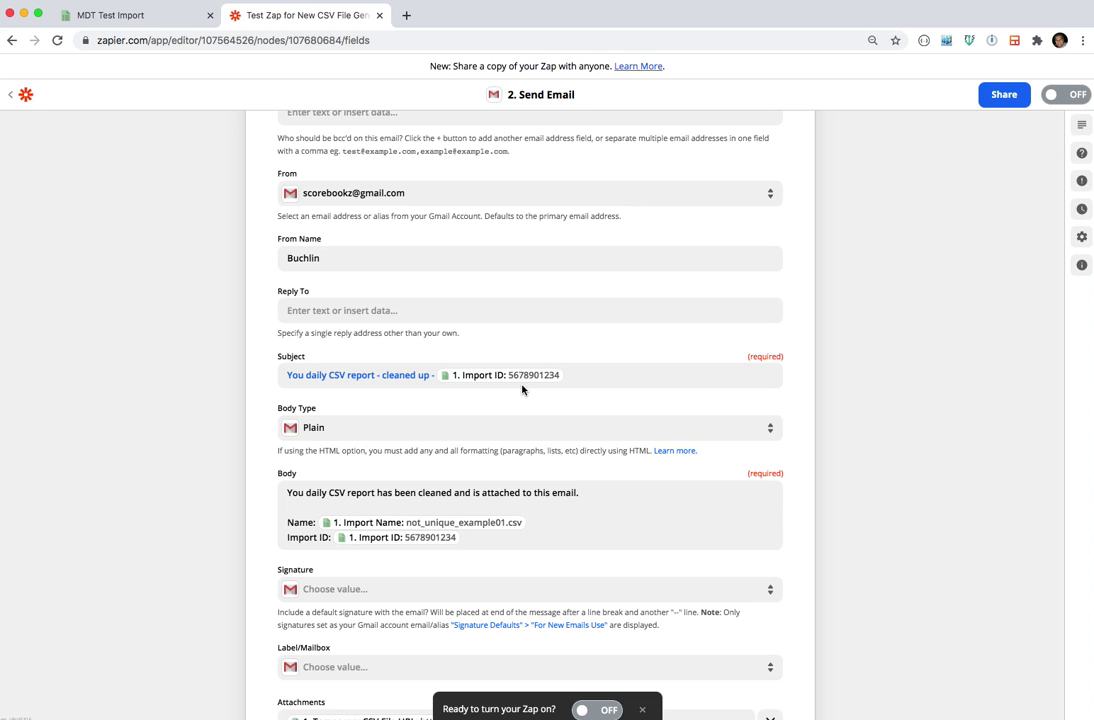
{"action": "triple_click", "coordinate": [342, 538]}
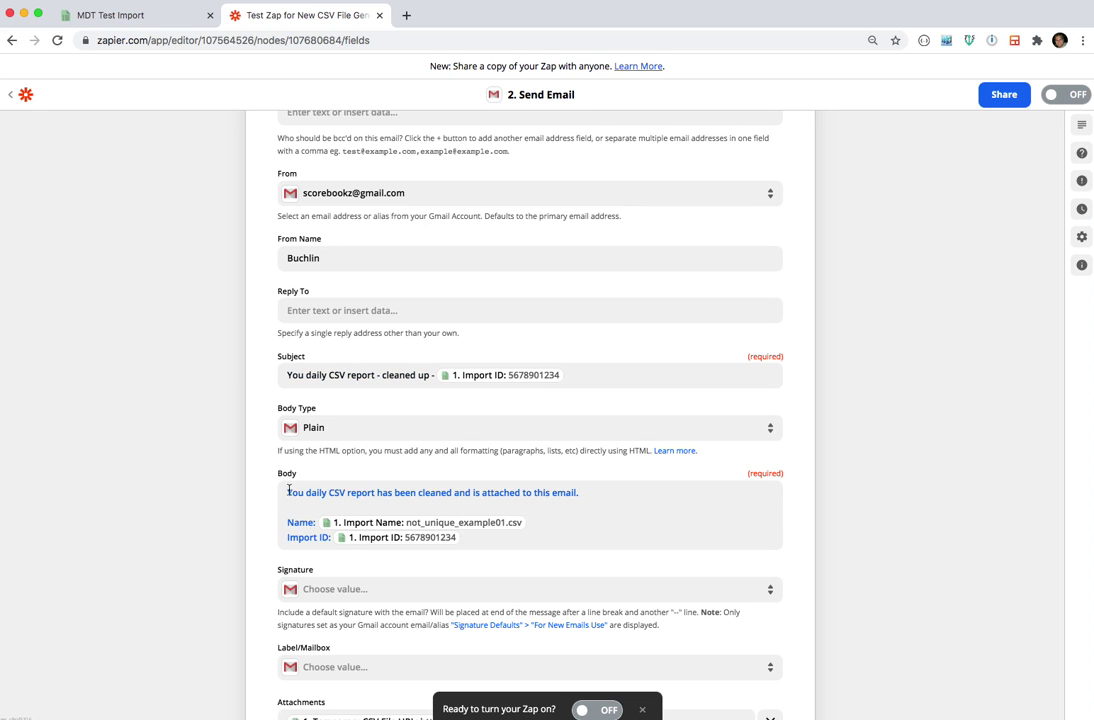
{"action": "left_click", "coordinate": [359, 527]}
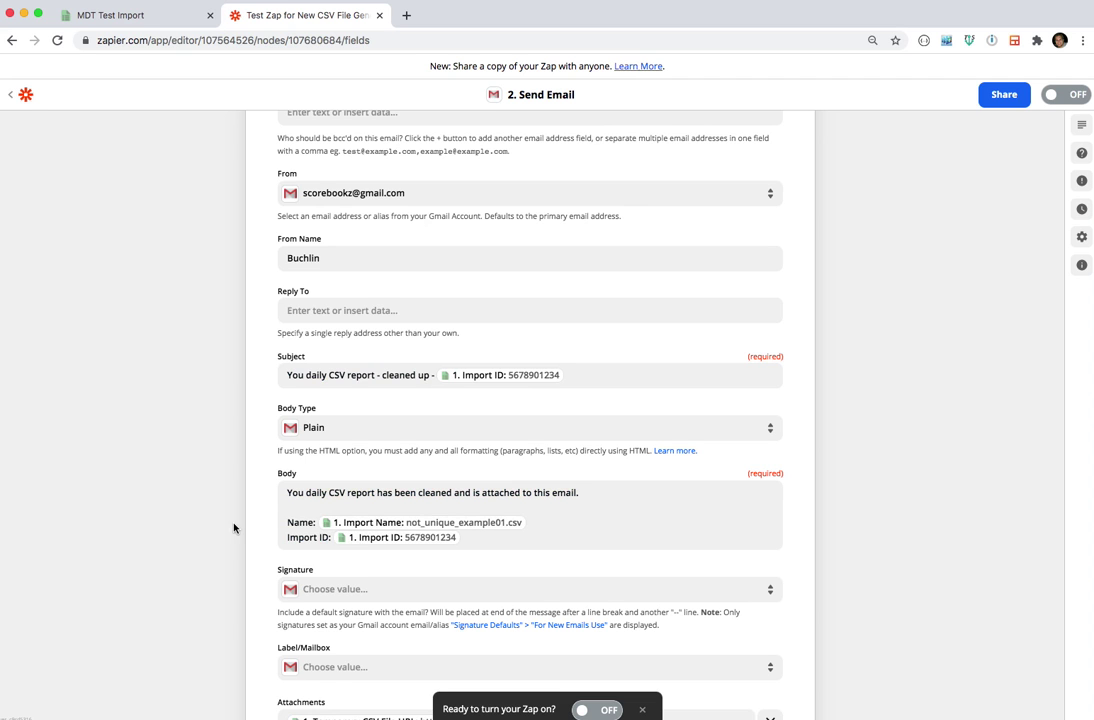
Browse the Attachments field's data choices, then dismiss them, keeping Temporary CSV File URL attached.
{"action": "scroll", "coordinate": [237, 527], "scroll_direction": "down", "scroll_amount": 3}
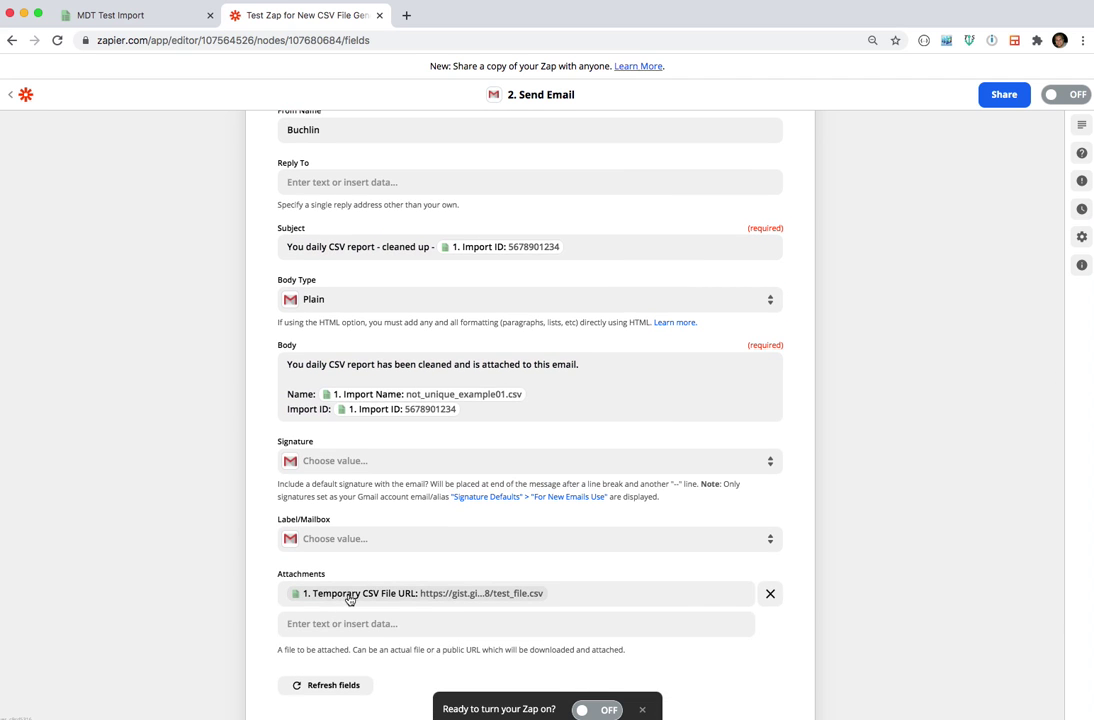
{"action": "left_click", "coordinate": [600, 595]}
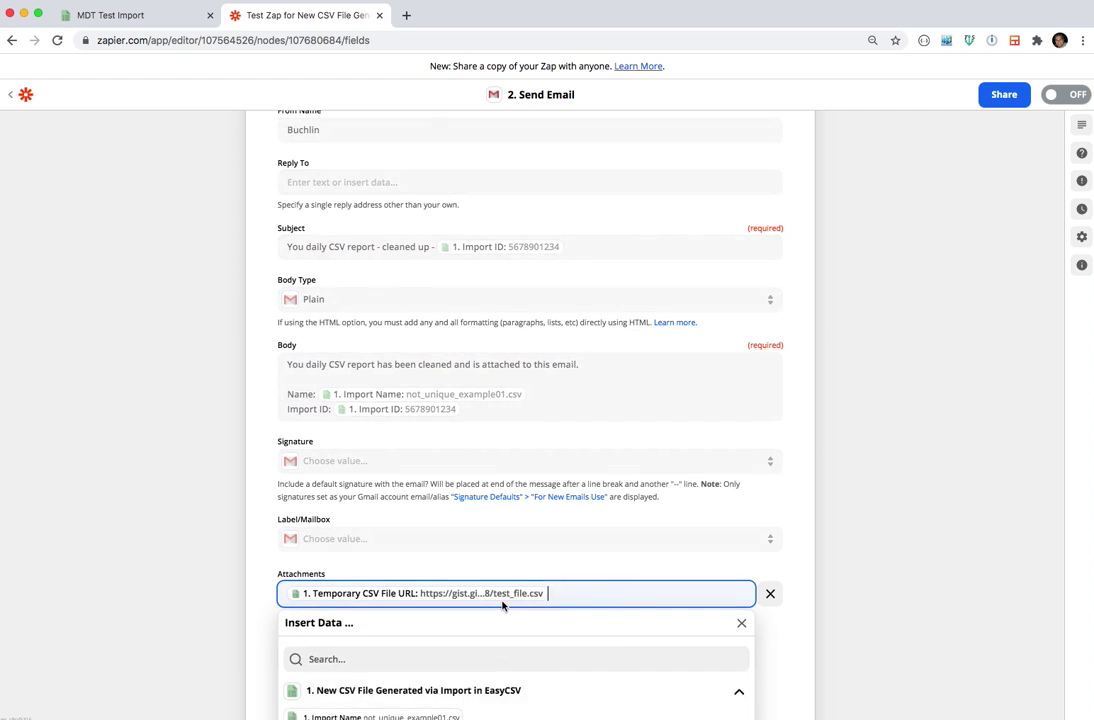
{"action": "left_click", "coordinate": [305, 586]}
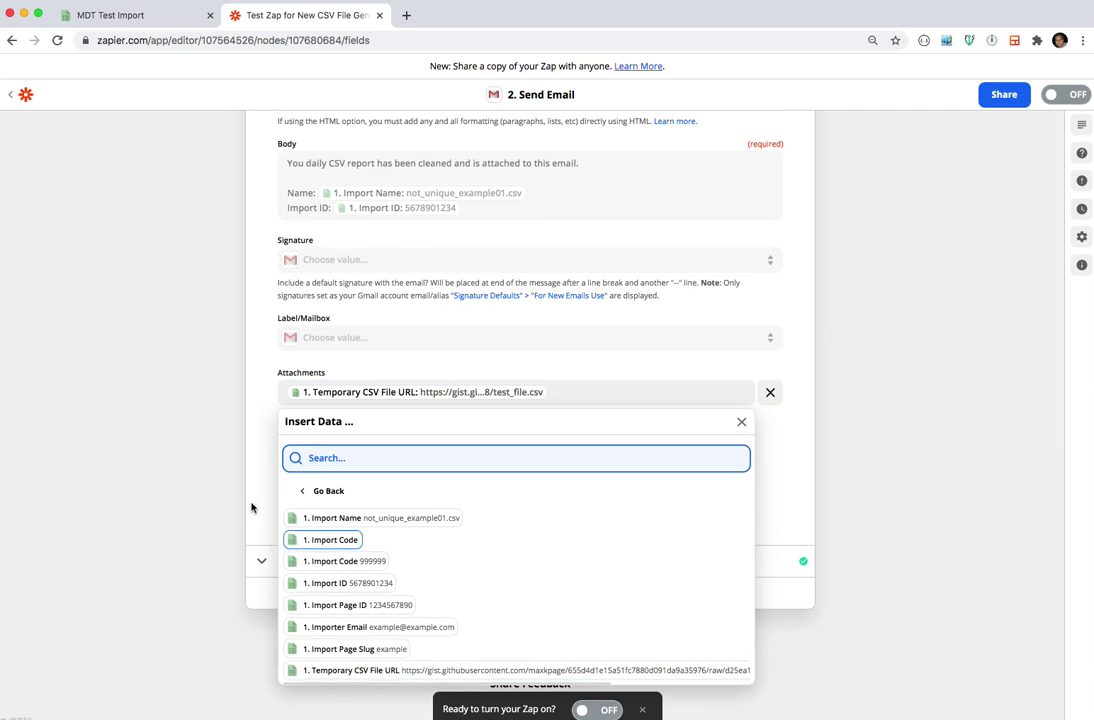
{"action": "left_click", "coordinate": [254, 476]}
{"action": "scroll", "coordinate": [161, 457], "scroll_direction": "up", "scroll_amount": 2}
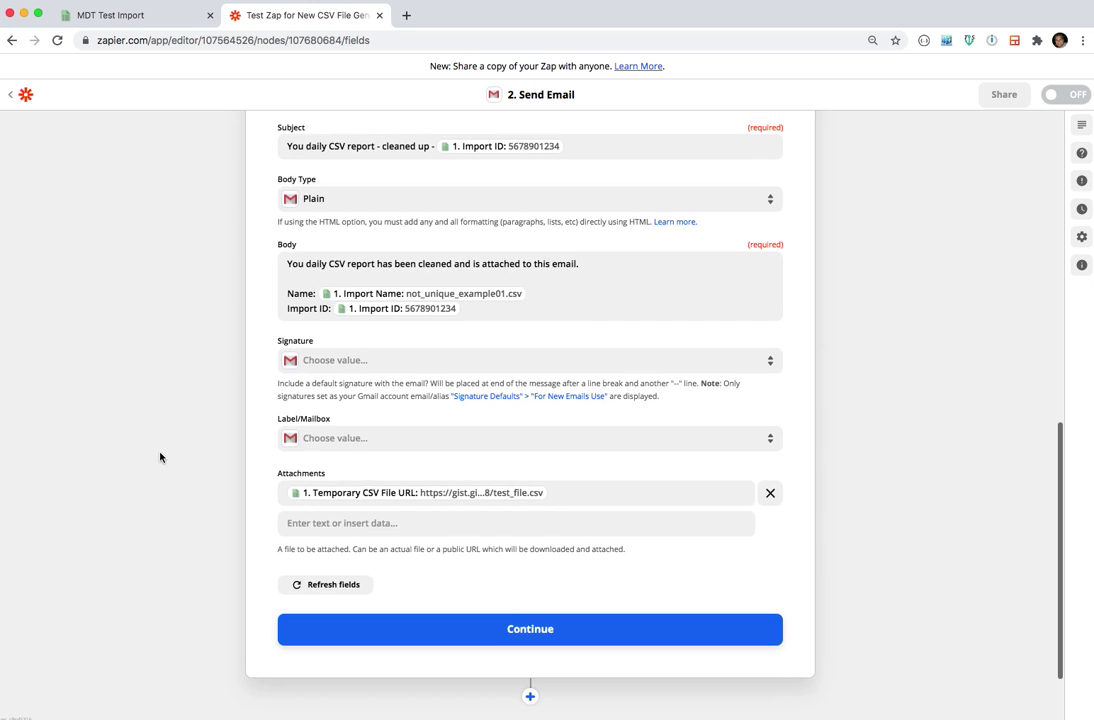
{"action": "scroll", "coordinate": [161, 457], "scroll_direction": "up", "scroll_amount": 2}
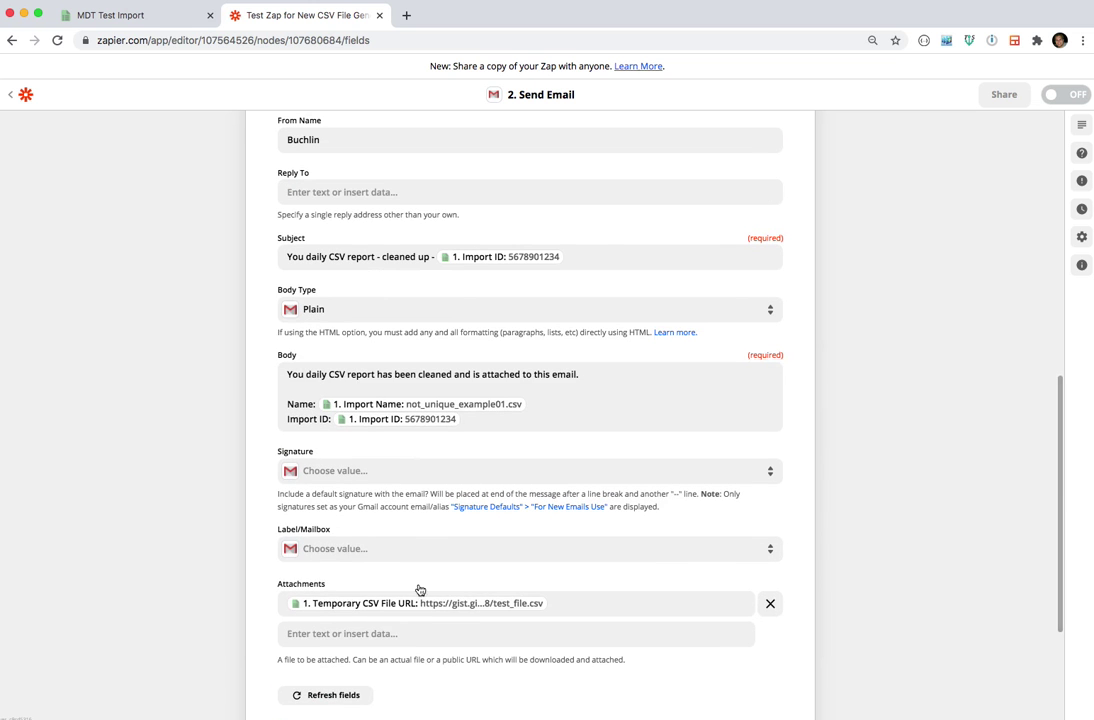
{"action": "scroll", "coordinate": [207, 534], "scroll_direction": "up", "scroll_amount": 3}
{"action": "scroll", "coordinate": [207, 535], "scroll_direction": "up", "scroll_amount": 8}
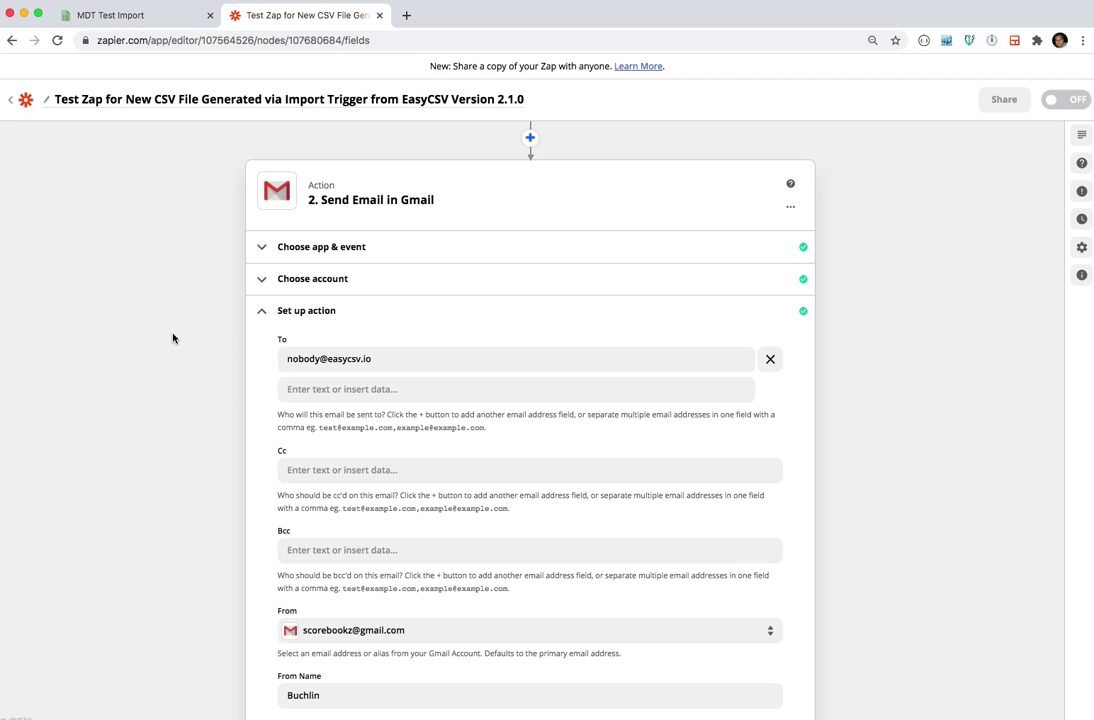
Edit MDT Test Import's sheet details, keeping the Zapier trigger on 'Create a new CSV file' per import.
{"action": "left_click", "coordinate": [146, 17]}
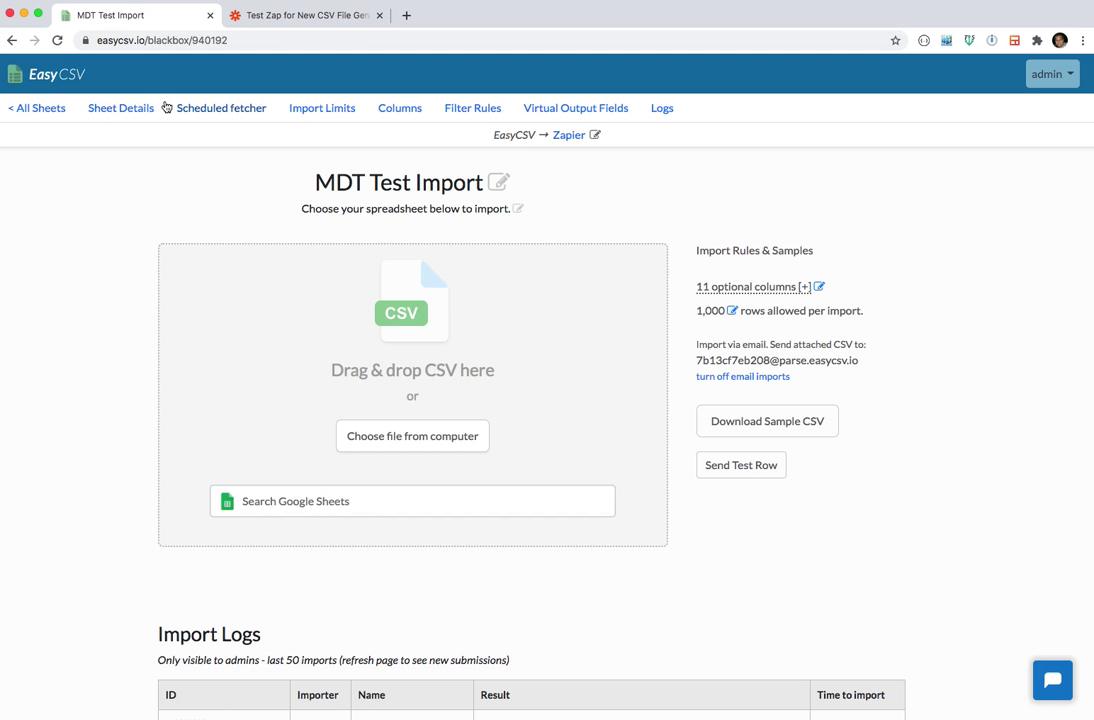
{"action": "left_click", "coordinate": [140, 109]}
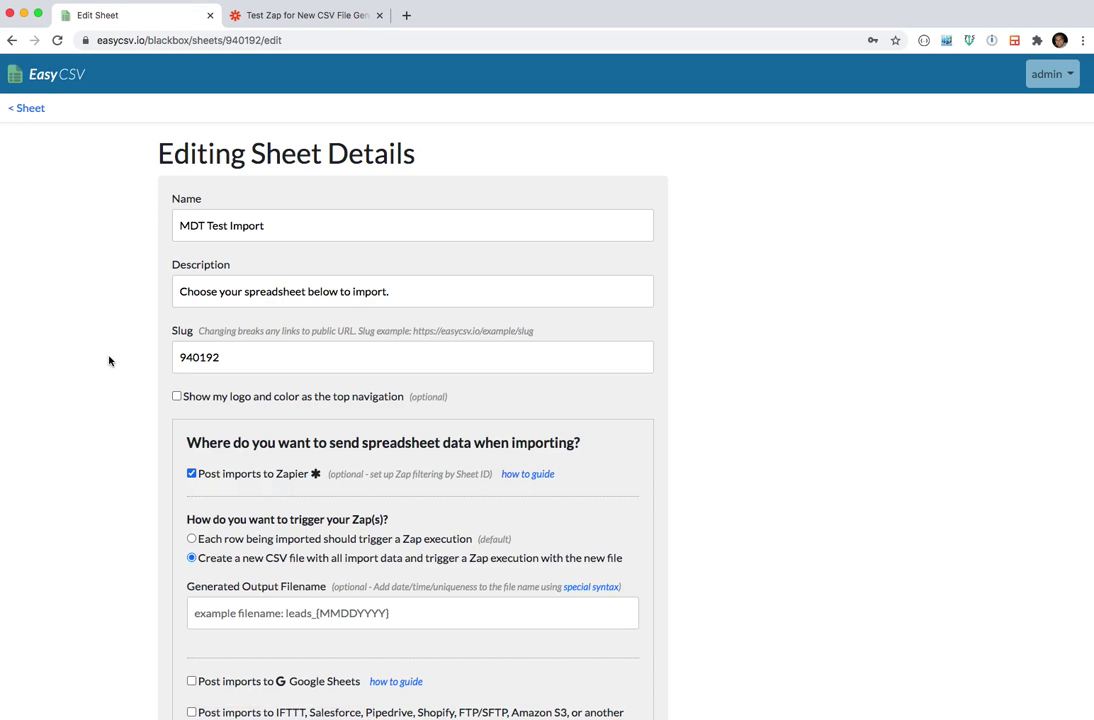
{"action": "scroll", "coordinate": [107, 361], "scroll_direction": "down", "scroll_amount": 3}
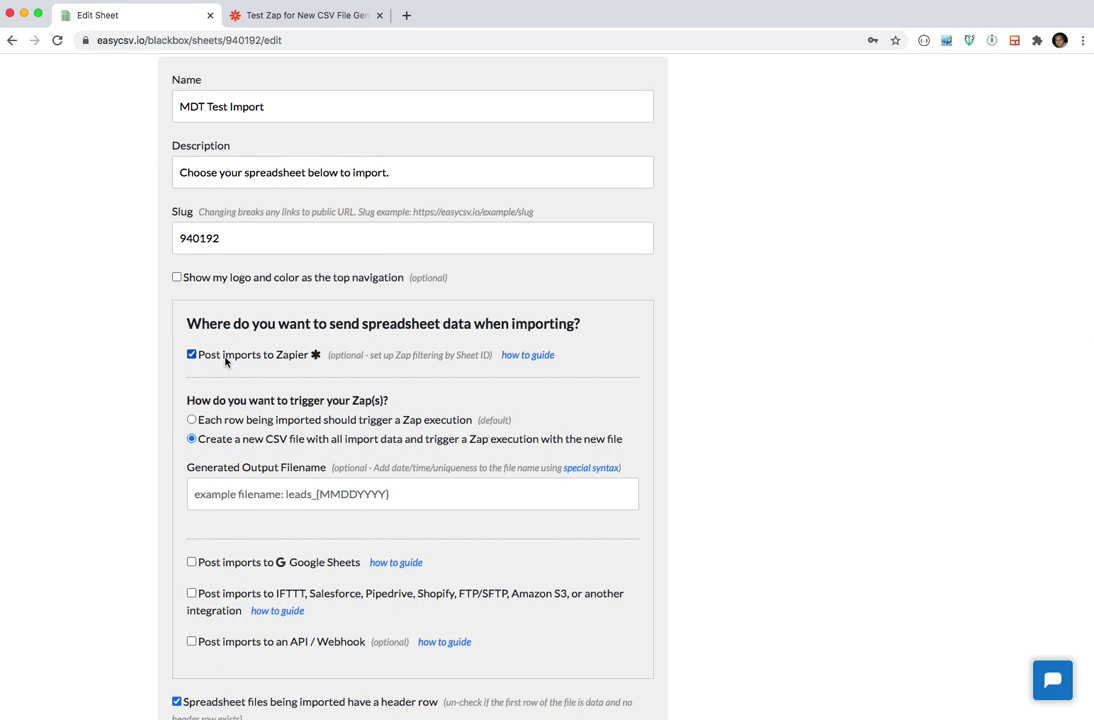
{"action": "left_click", "coordinate": [344, 421]}
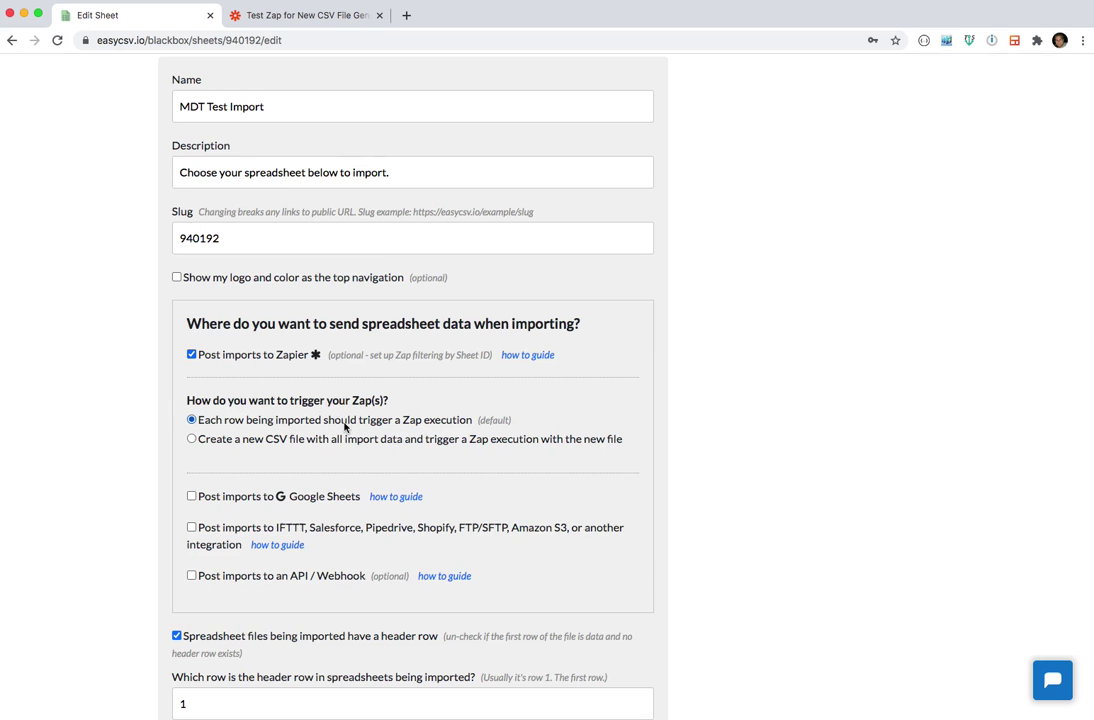
{"action": "left_click", "coordinate": [253, 444]}
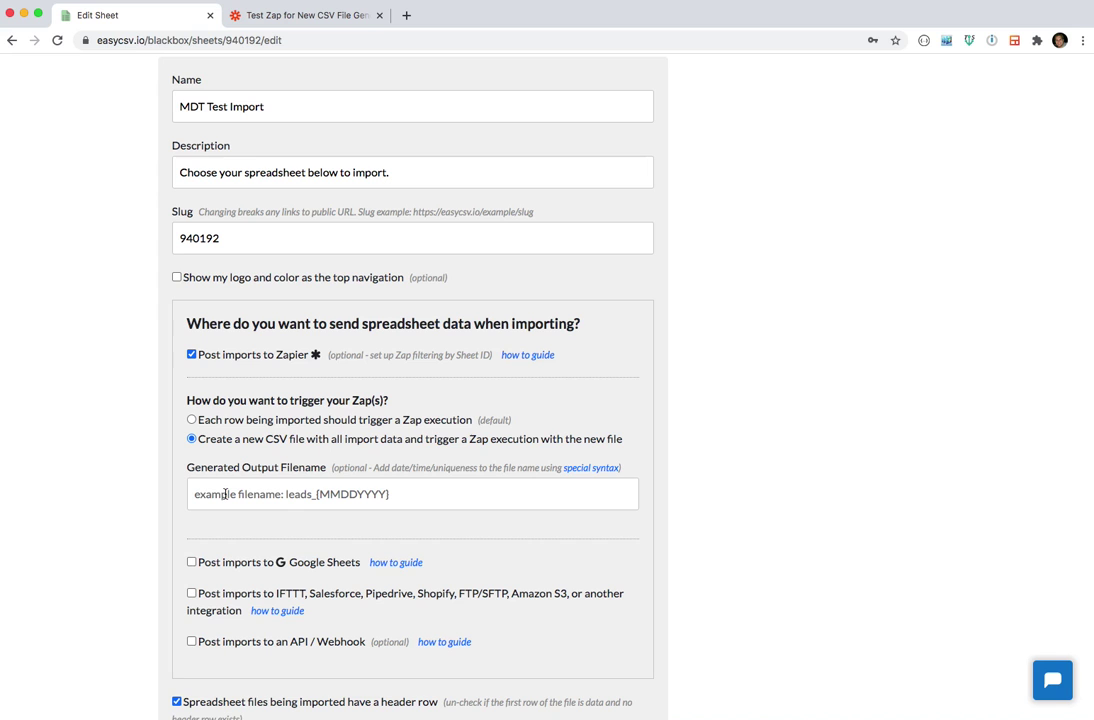
Enter leads_{MMDDYYY}_{UNIQUE_ID} as the Generated Output Filename, with its date and unique-ID placeholders.
{"action": "left_click", "coordinate": [327, 494]}
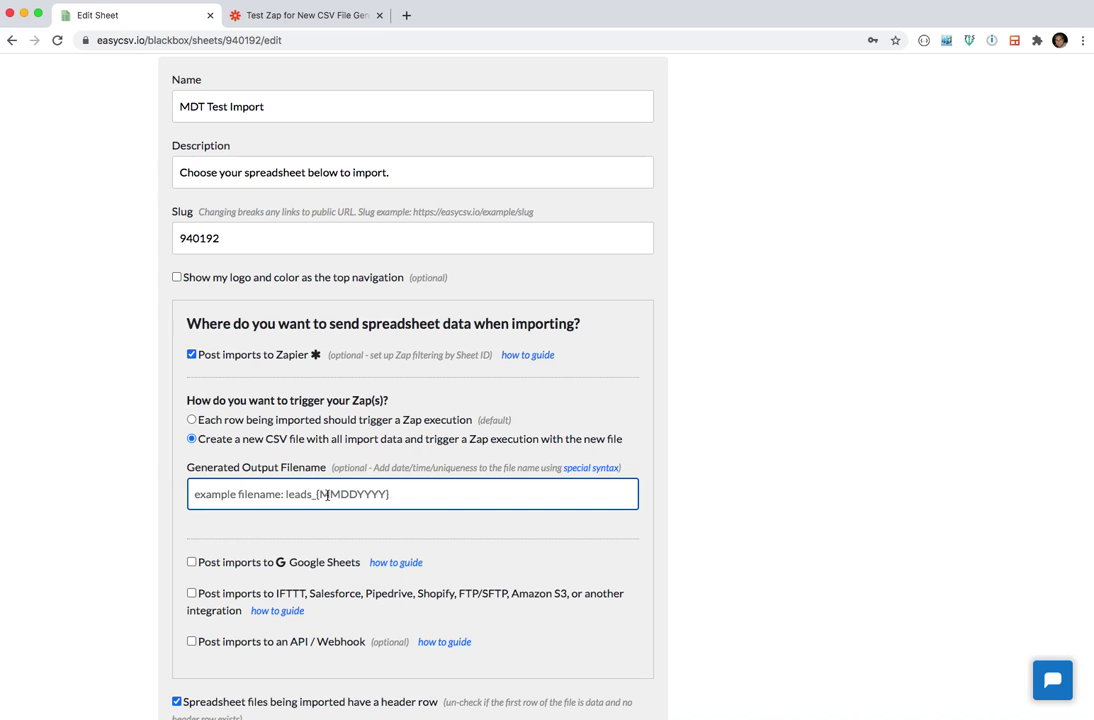
{"action": "type", "text": "leads"}
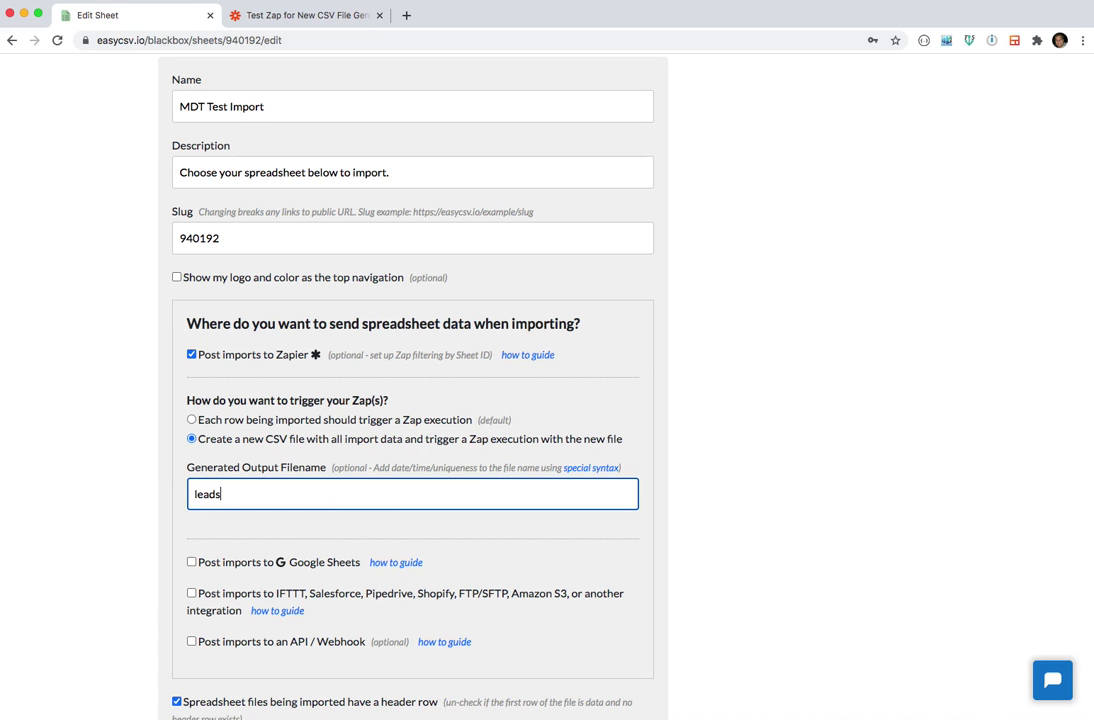
{"action": "type", "text": "_{MMDDYYYY}_{}"}
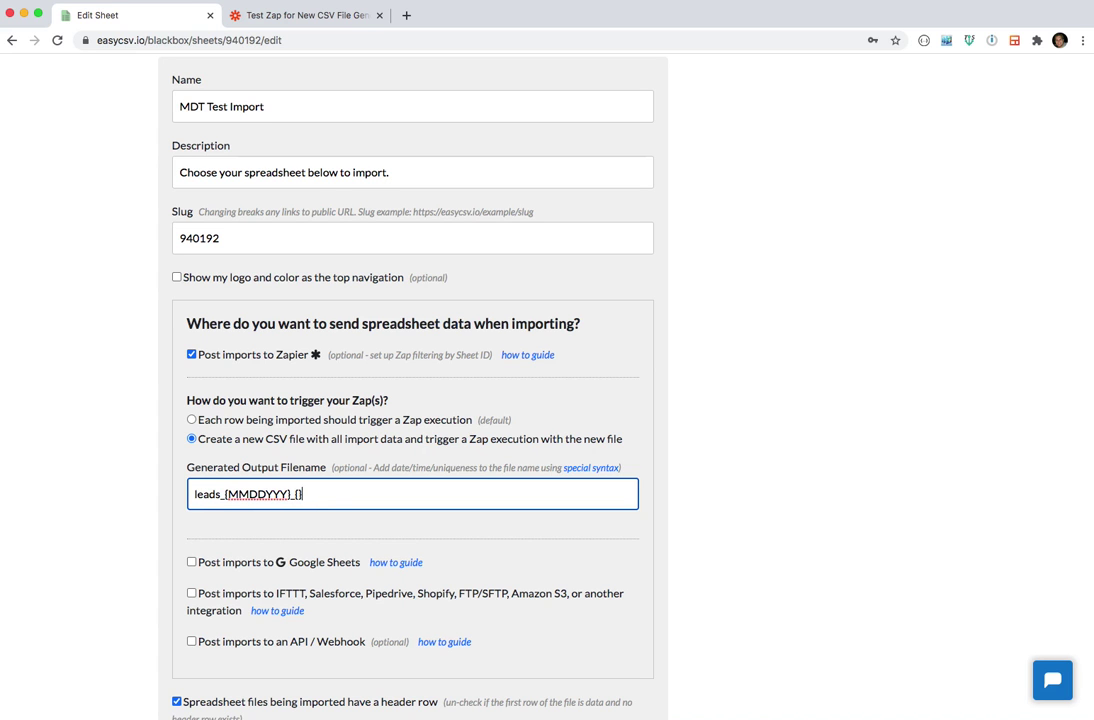
{"action": "type", "text": "UNIQUE_ID"}
{"action": "key", "text": "Tab"}
{"action": "left_click_drag", "start_coordinate": [225, 494], "coordinate": [290, 494]}
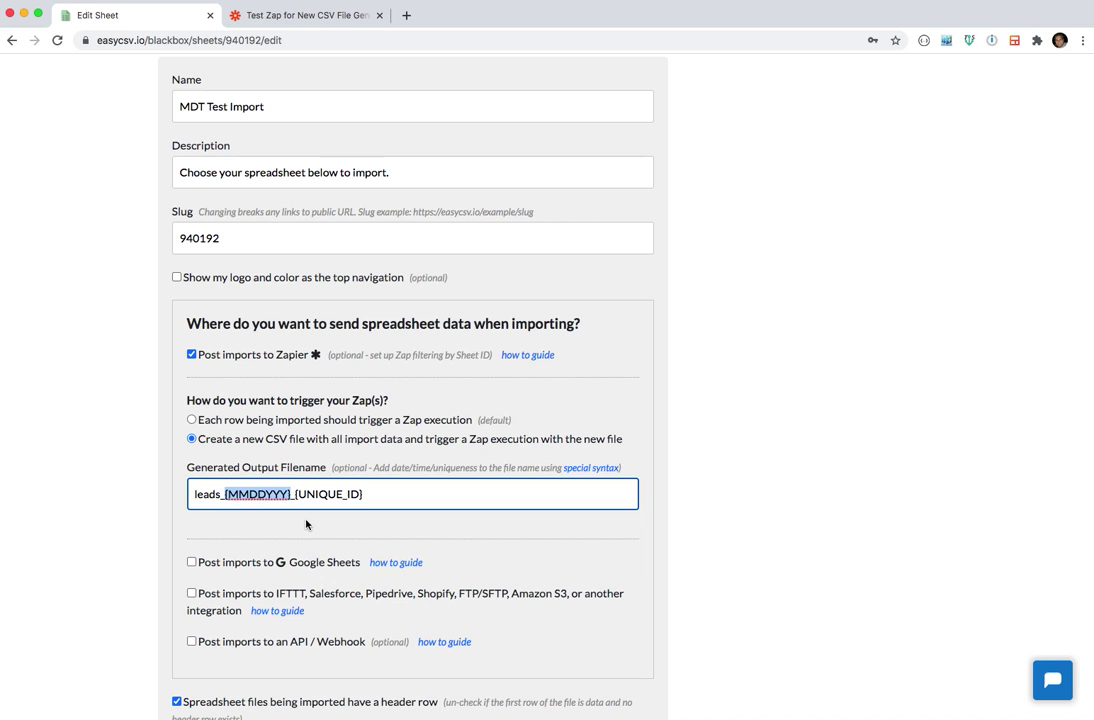
{"action": "left_click_drag", "start_coordinate": [295, 494], "coordinate": [372, 497]}
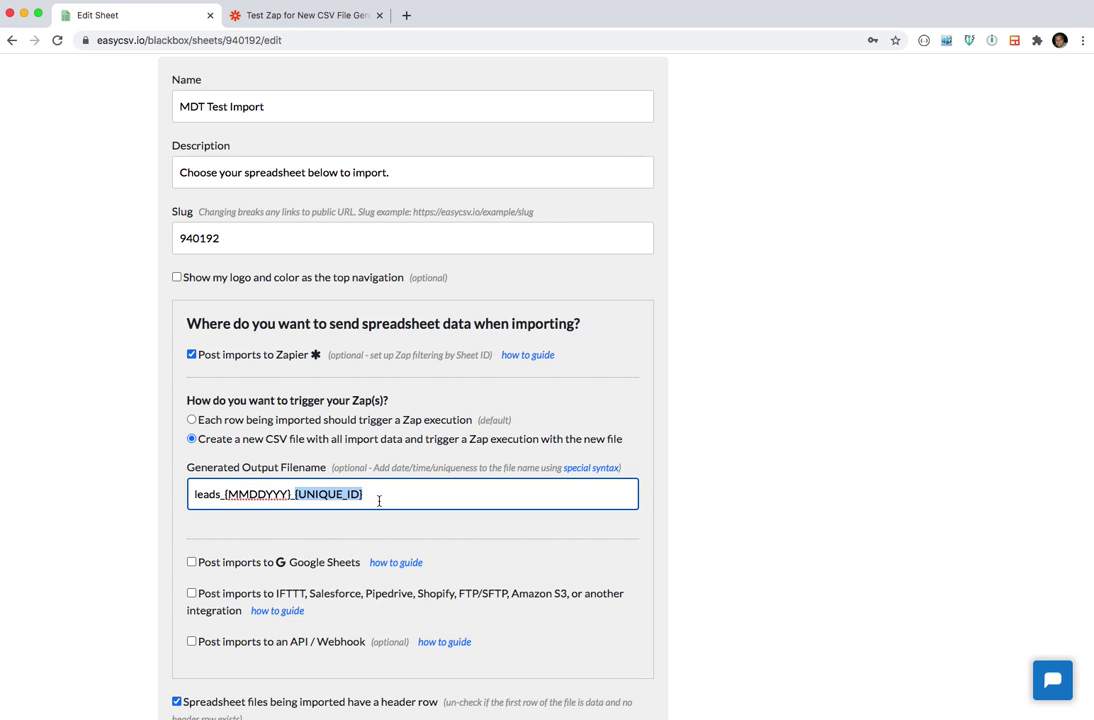
Review the {MMDDYYYY} and {MMDDYY} syntax and the example filename leads_to_hubspot_012321.
{"action": "left_click", "coordinate": [582, 468]}
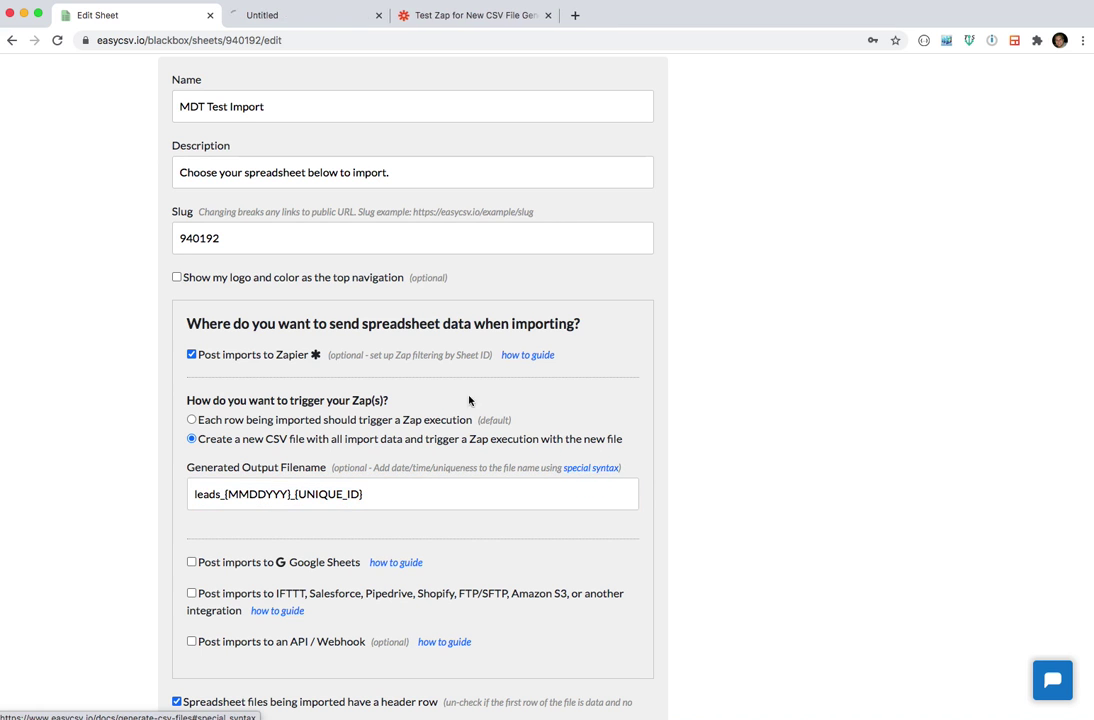
{"action": "left_click", "coordinate": [303, 15]}
{"action": "left_click_drag", "start_coordinate": [154, 221], "coordinate": [221, 222]}
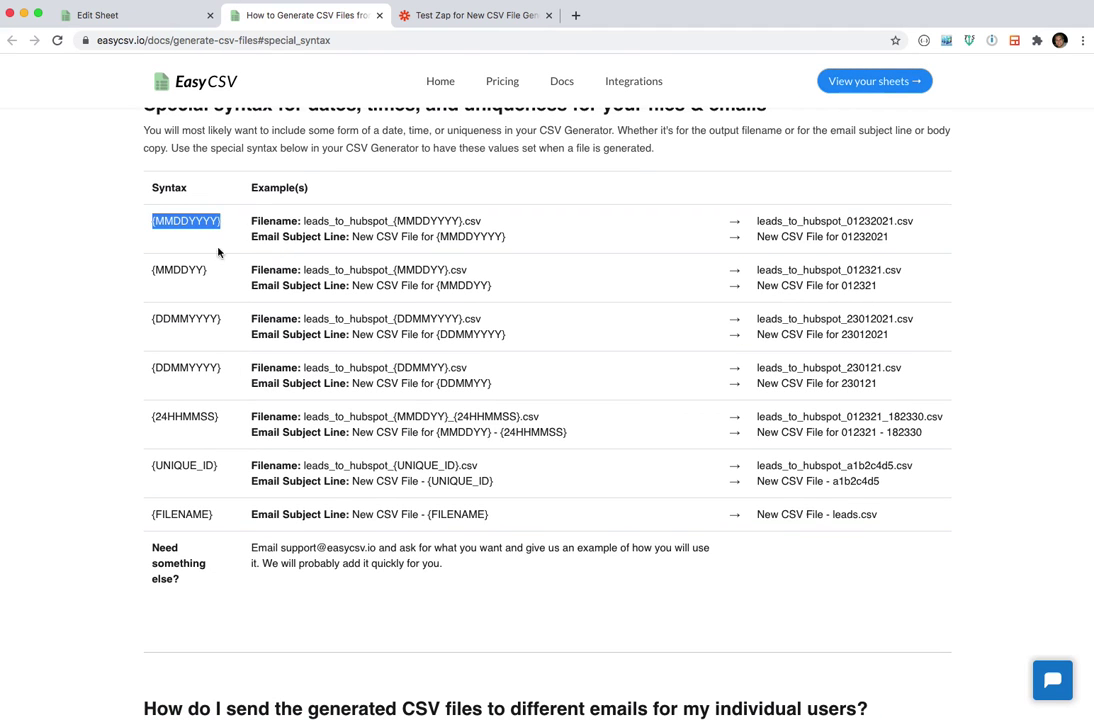
{"action": "left_click_drag", "start_coordinate": [149, 270], "coordinate": [215, 272]}
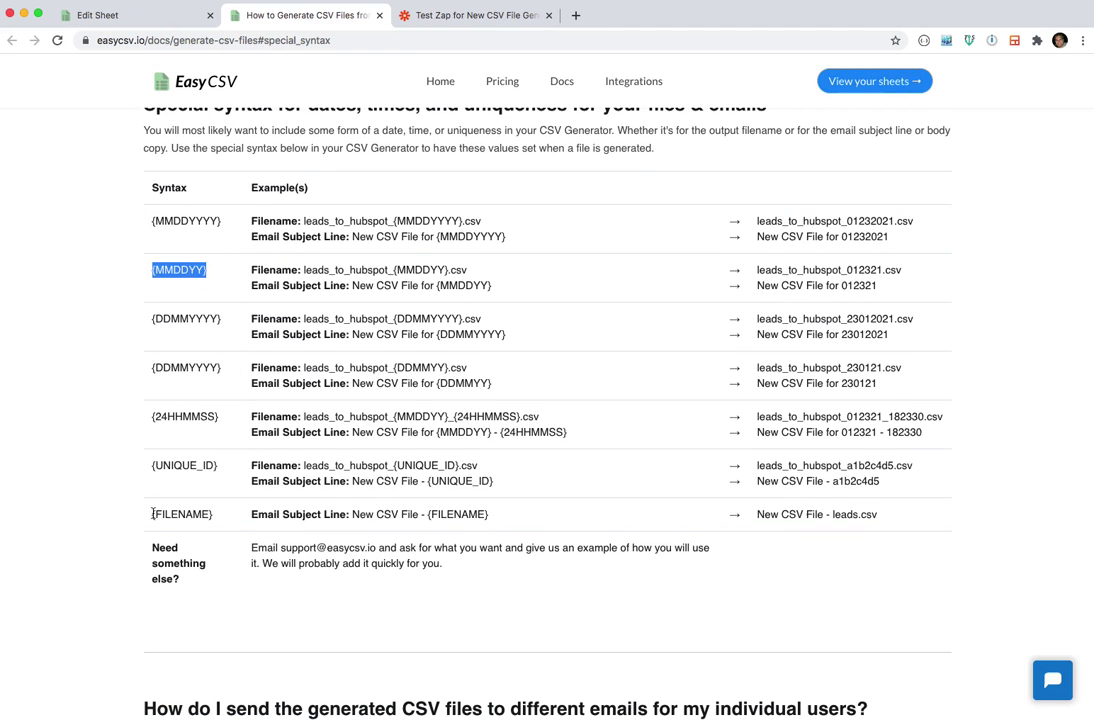
{"action": "left_click", "coordinate": [197, 416]}
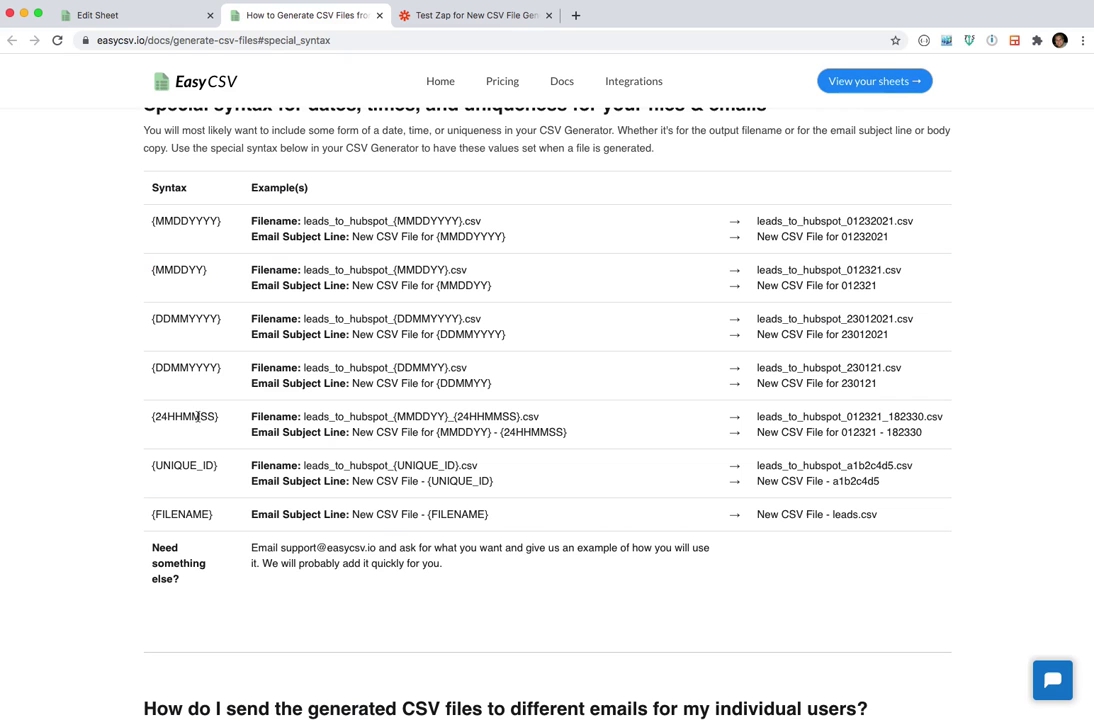
{"action": "left_click_drag", "start_coordinate": [330, 270], "coordinate": [447, 270]}
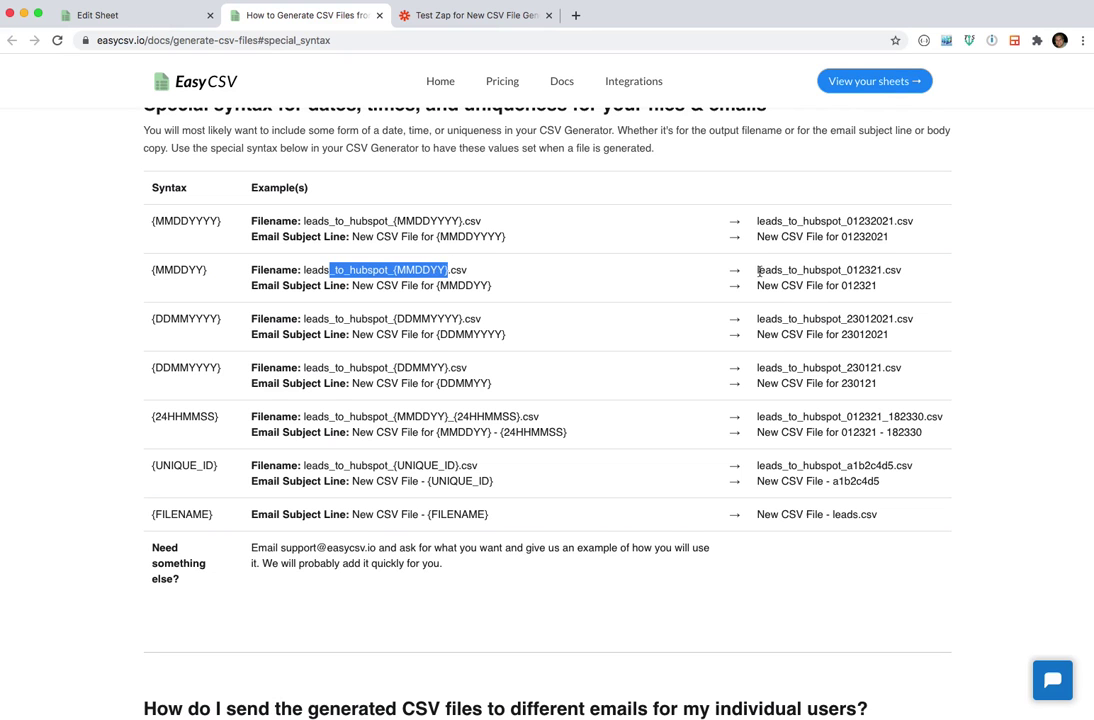
{"action": "left_click_drag", "start_coordinate": [757, 270], "coordinate": [884, 270]}
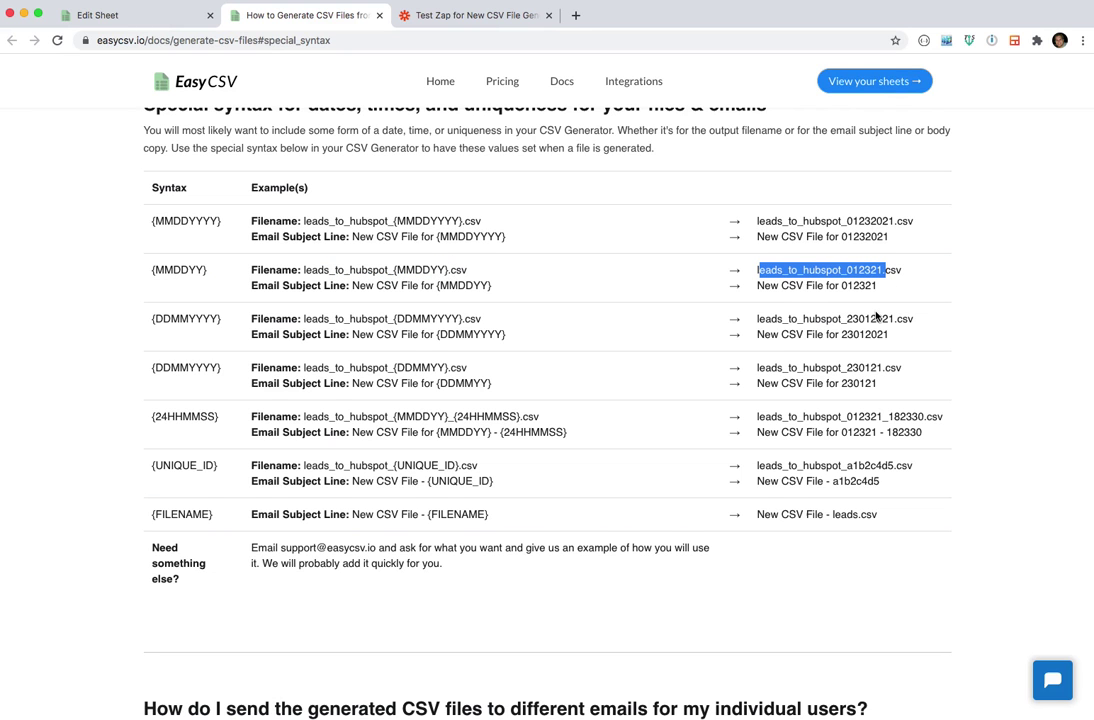
Return via the sheet's edit form to the Zap showing the Gmail Send Email step.
{"action": "left_click", "coordinate": [80, 15]}
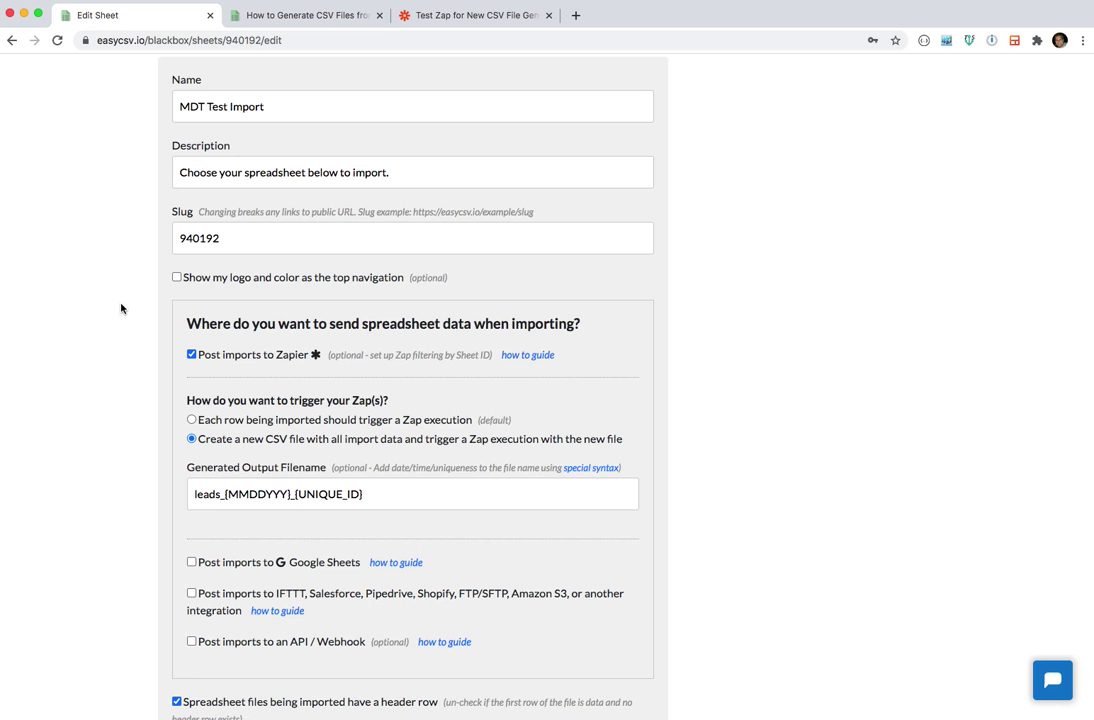
{"action": "scroll", "coordinate": [100, 260], "scroll_direction": "up", "scroll_amount": 3}
{"action": "left_click", "coordinate": [30, 110]}
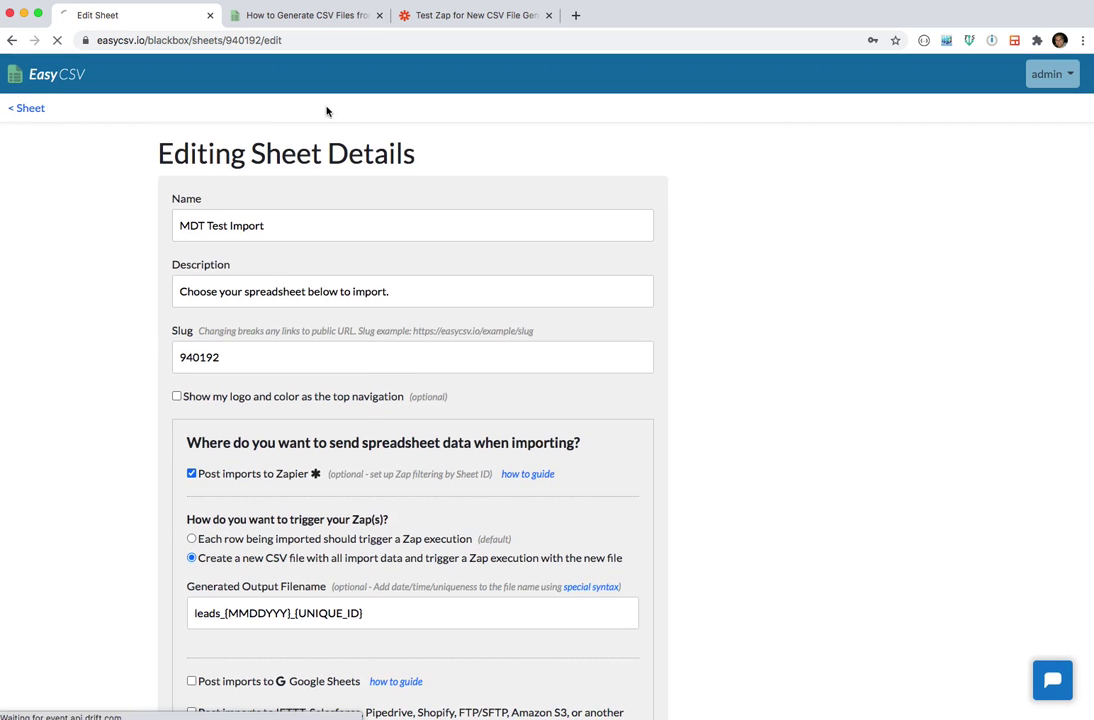
{"action": "left_click", "coordinate": [452, 16]}
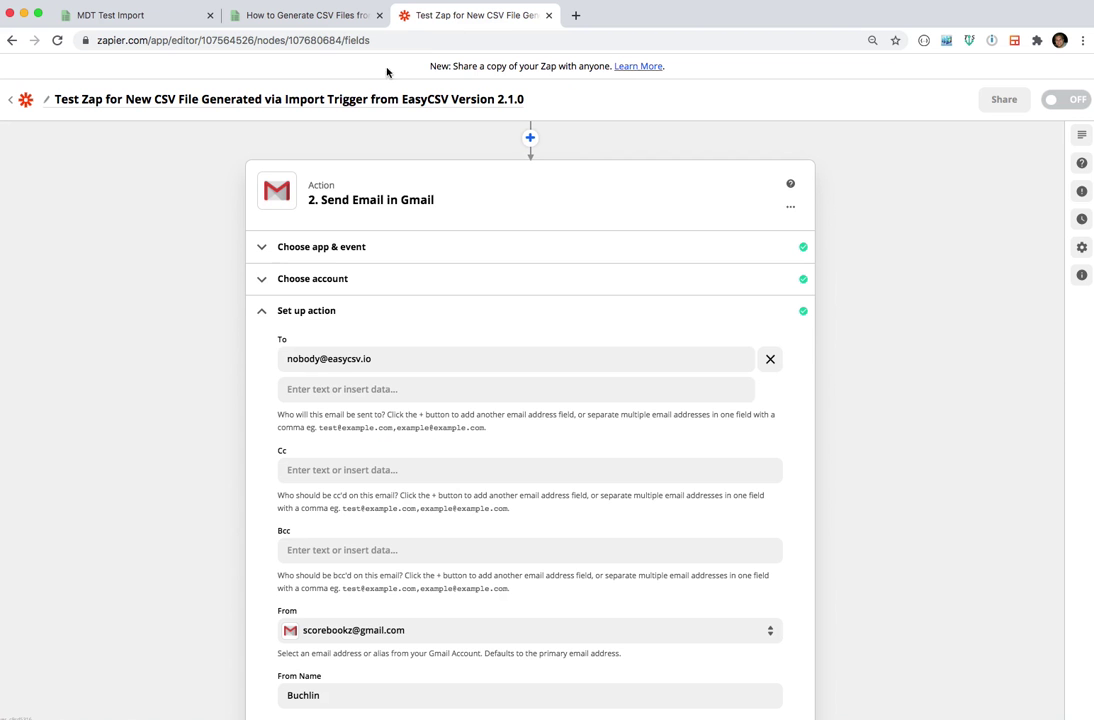
{"action": "scroll", "coordinate": [189, 305], "scroll_direction": "up", "scroll_amount": 2}
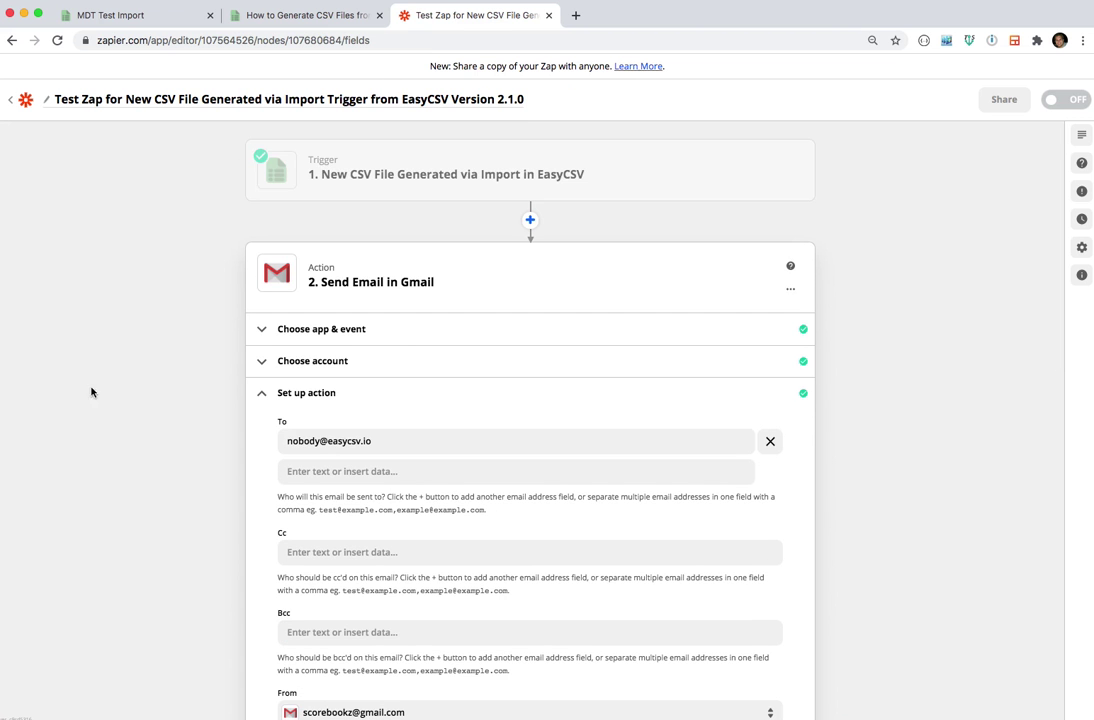